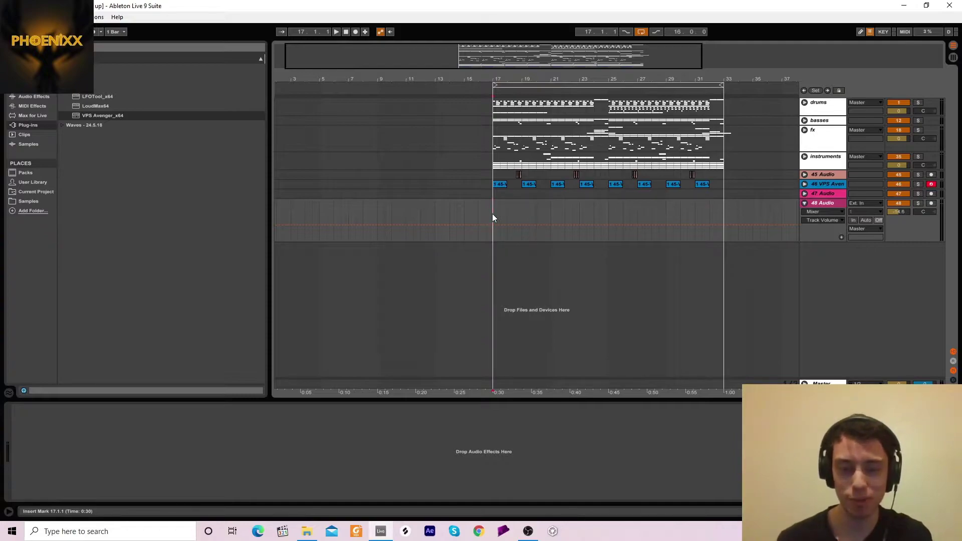
# Play the drop from bar 17, then unfold the drums group and show its effects.
pyautogui.press('space')
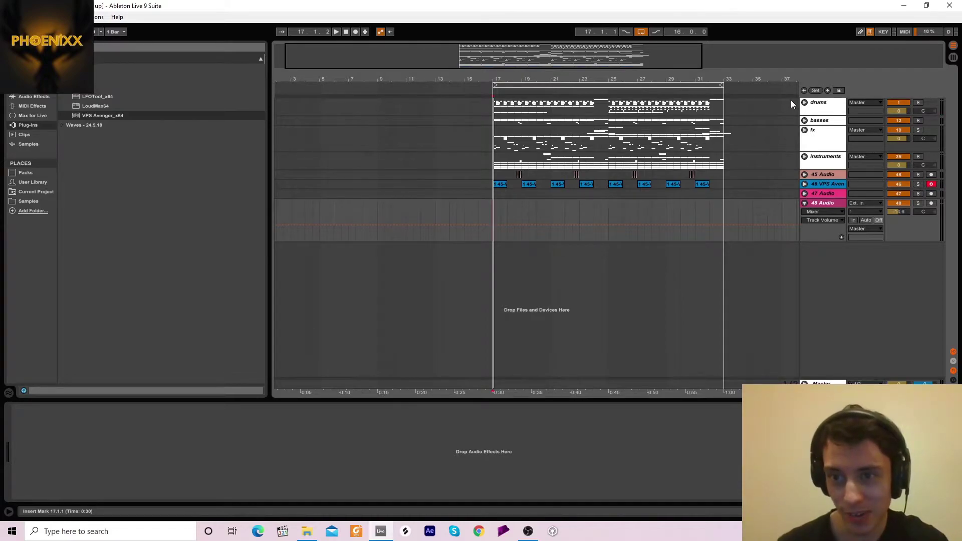
pyautogui.click(803, 103)
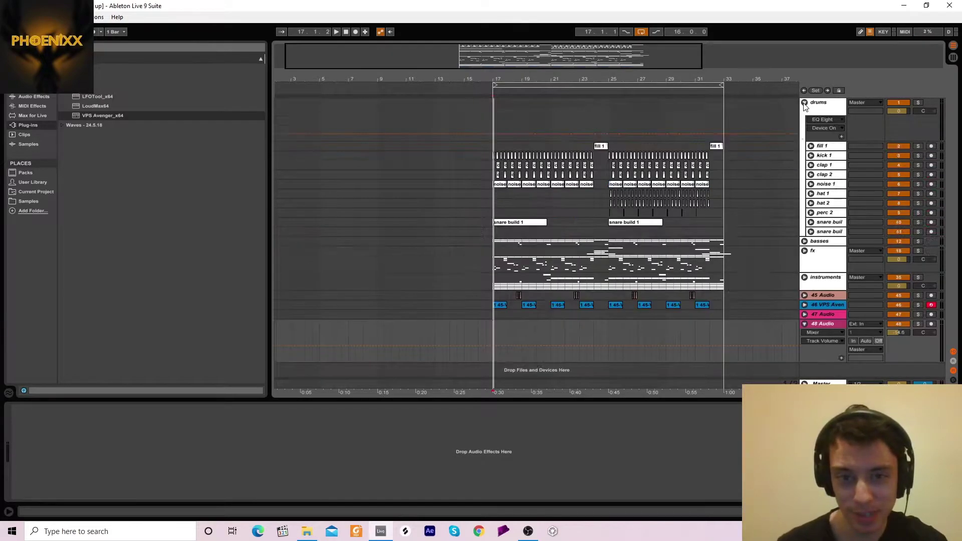
pyautogui.press('+')
pyautogui.press('+')
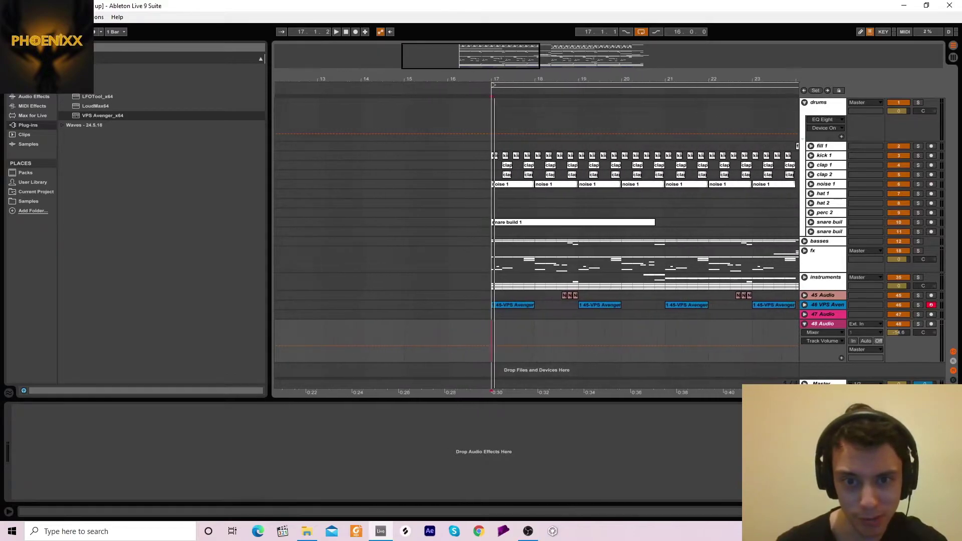
pyautogui.click(503, 97)
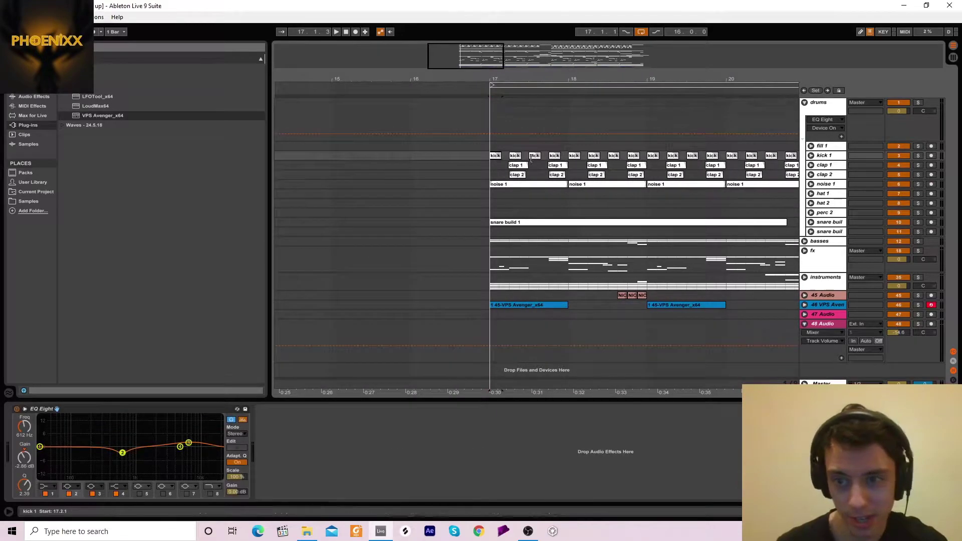
# Unfold the kick 1 track, solo it, and listen to about one bar from bar 17.
pyautogui.click(810, 156)
pyautogui.click(917, 156)
pyautogui.press('space')
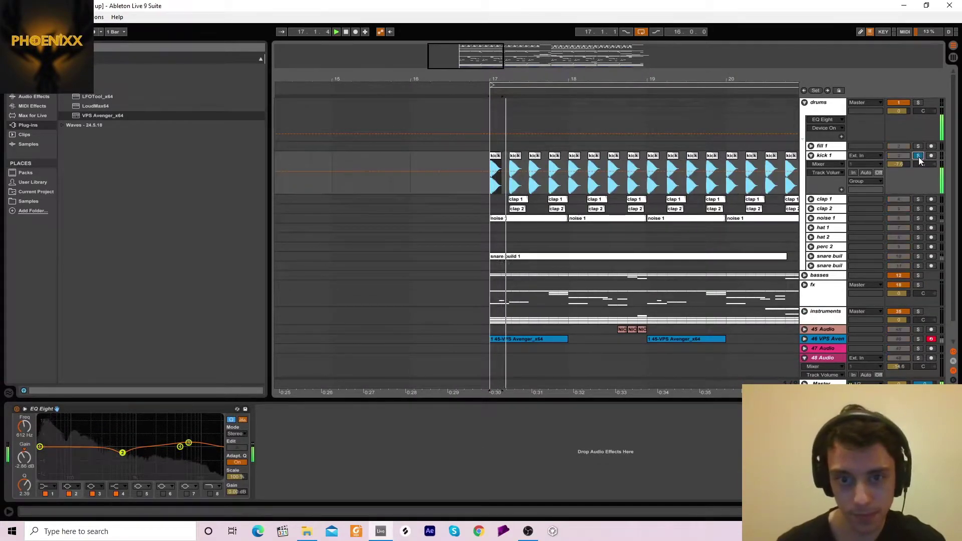
pyautogui.press('space')
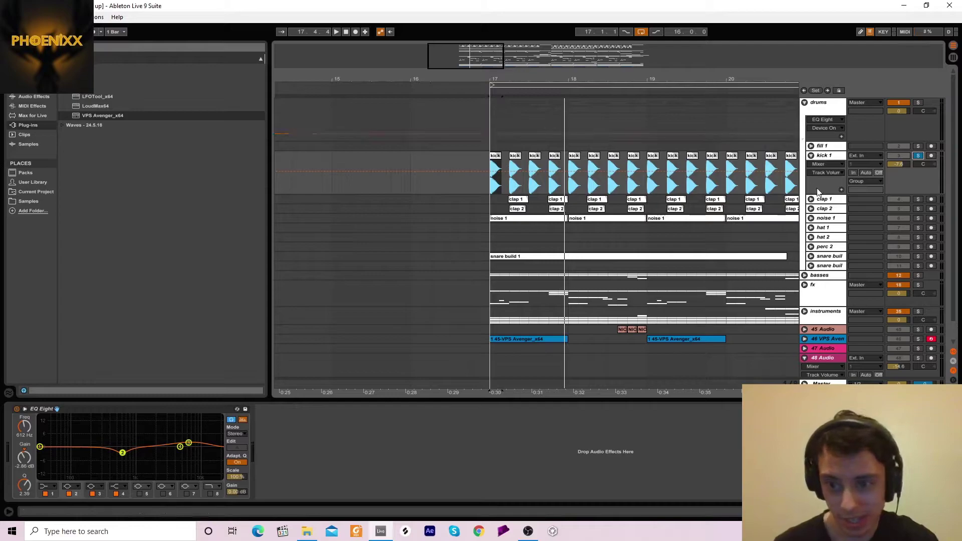
# Unfold the clap 1 track, show its EQ, and audition it soloed from bar 17.
pyautogui.click(810, 199)
pyautogui.click(515, 212)
pyautogui.press('space')
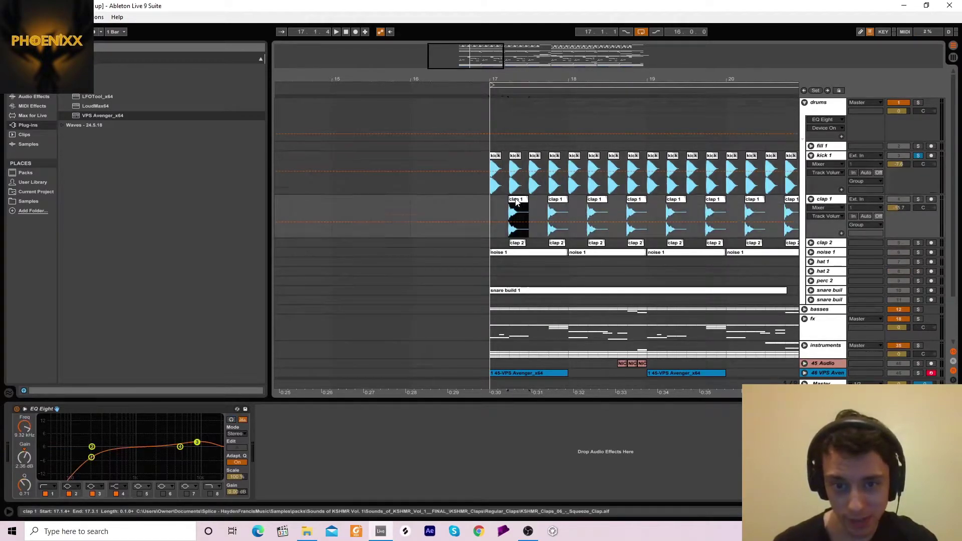
pyautogui.click(918, 199)
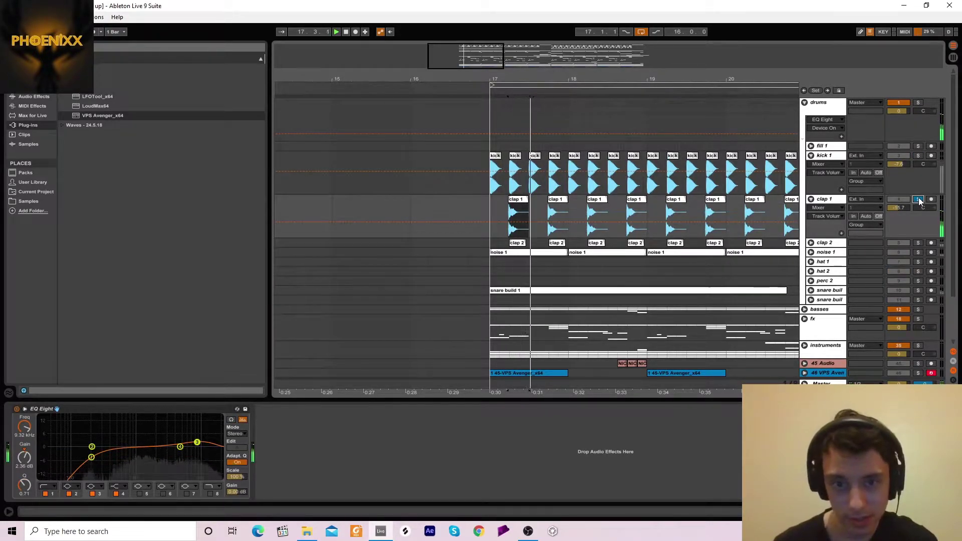
# Unfold and solo the clap 2 track, audition it, and show its Hat EQ 2 and Crew Cut effects.
pyautogui.click(811, 243)
pyautogui.click(918, 243)
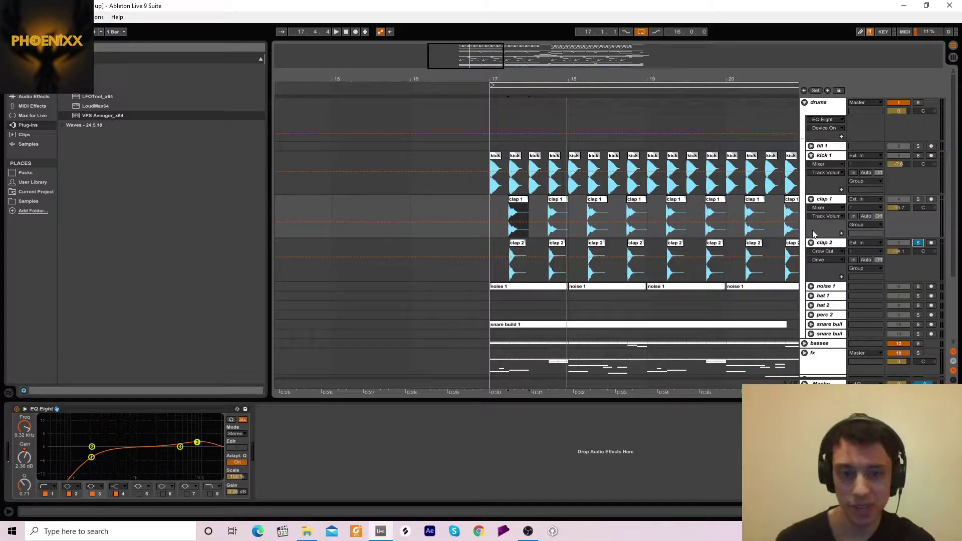
pyautogui.click(823, 243)
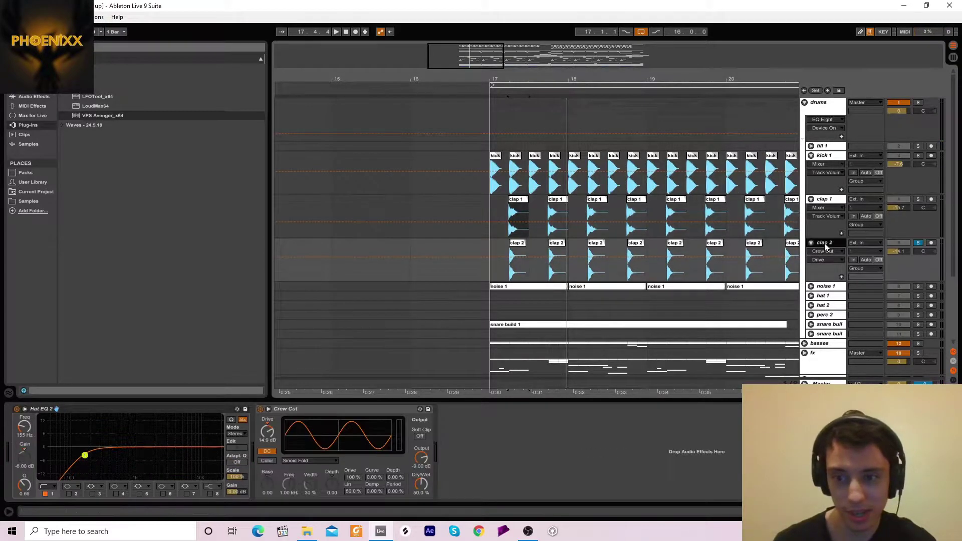
pyautogui.press('space')
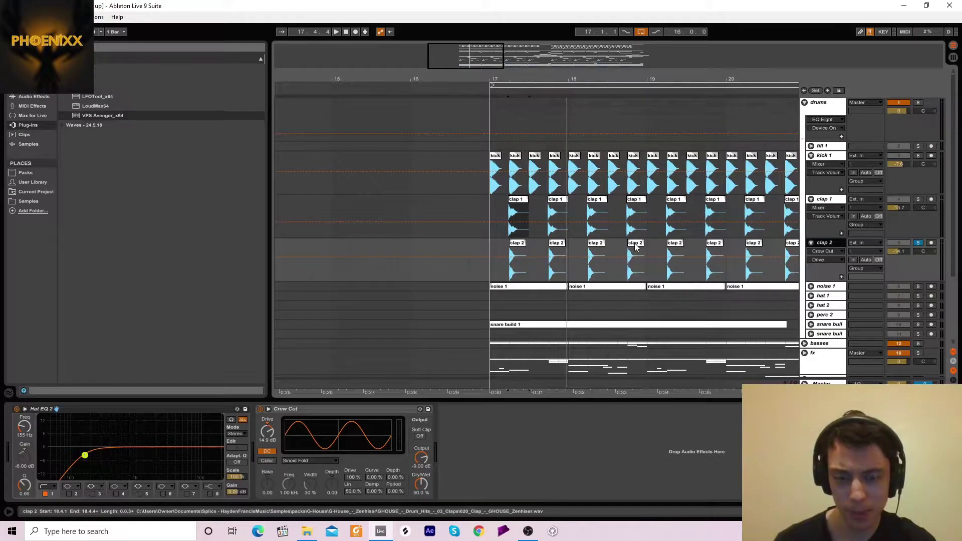
pyautogui.click(488, 209)
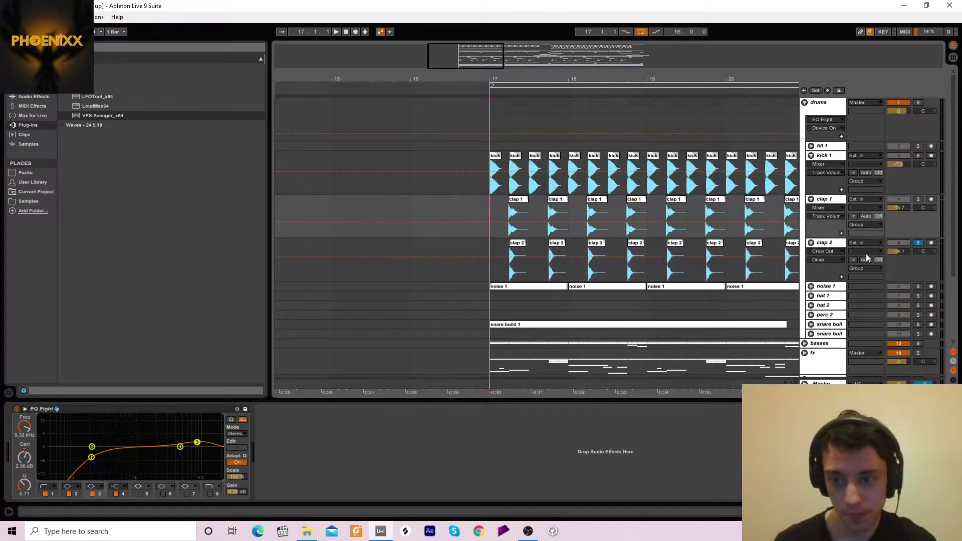
pyautogui.click(826, 245)
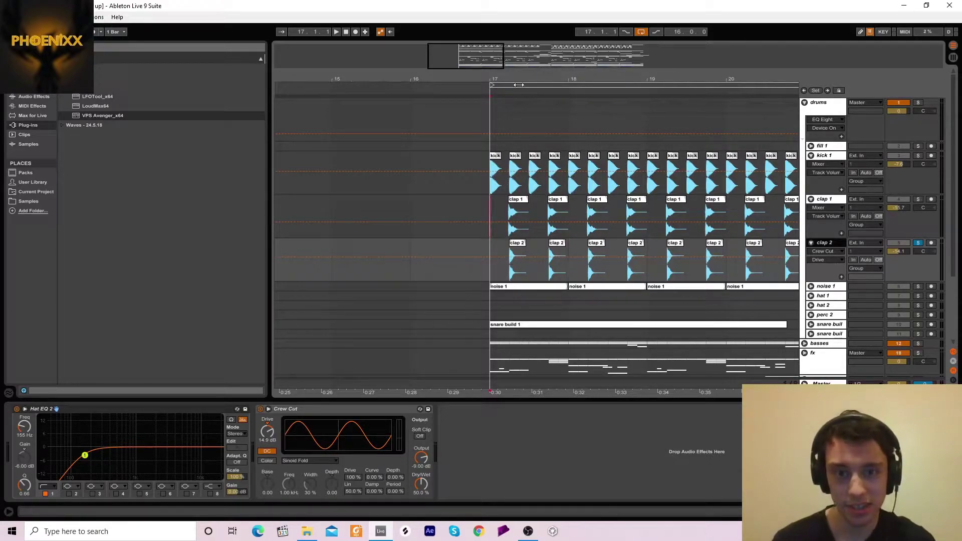
# Unfold the noise 1 track, solo it, and listen to its first clip at bar 17.
pyautogui.moveTo(537, 74); pyautogui.dragTo(559, 80)
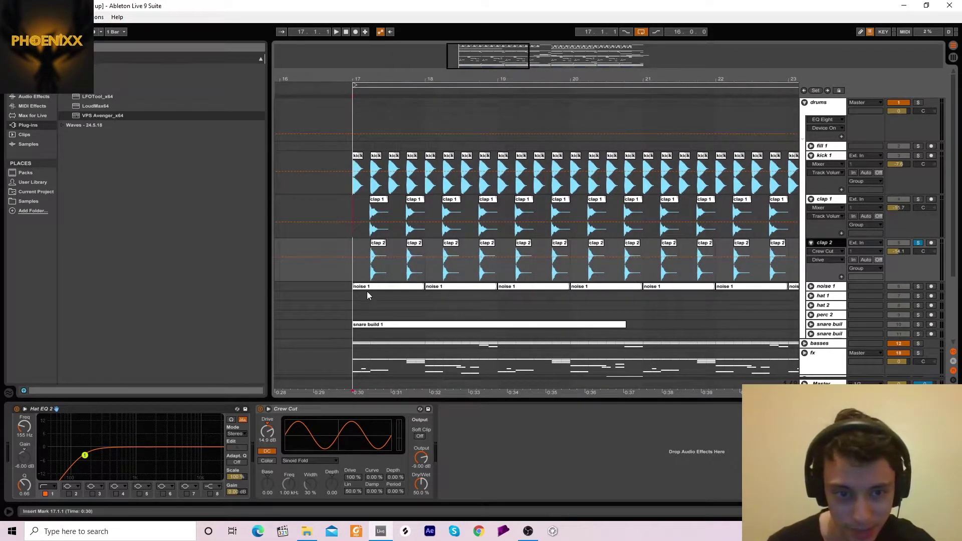
pyautogui.click(829, 245)
pyautogui.click(810, 287)
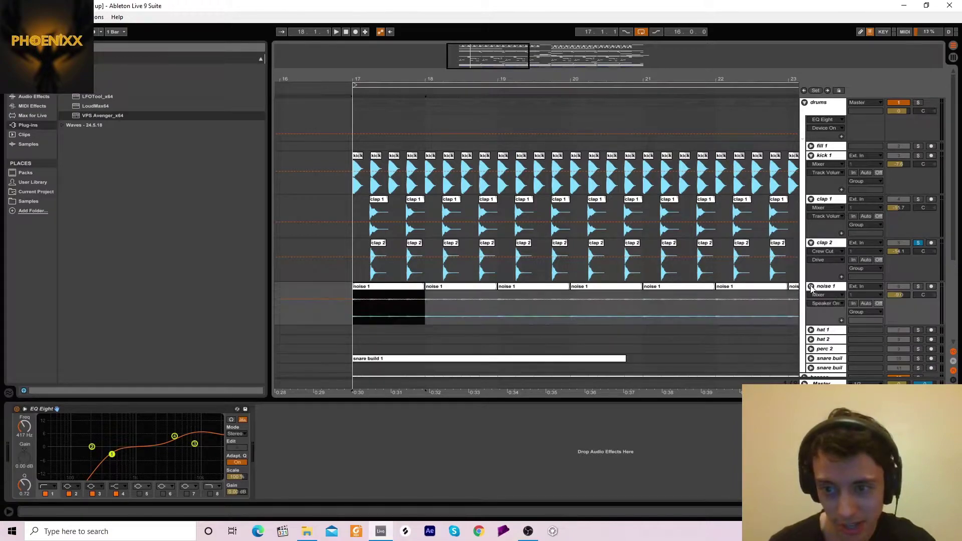
pyautogui.click(918, 286)
pyautogui.press('space')
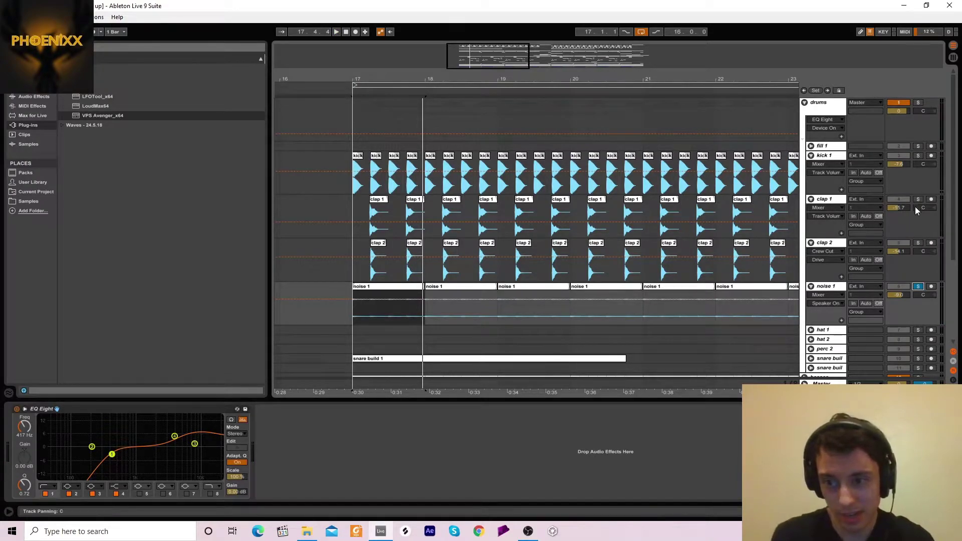
# Add clap 2, clap 1 and kick 1 to the soloed noise 1 track and play them together from bar 17.
pyautogui.keyDown('ctrl'); pyautogui.click(918, 243); pyautogui.keyUp('ctrl')
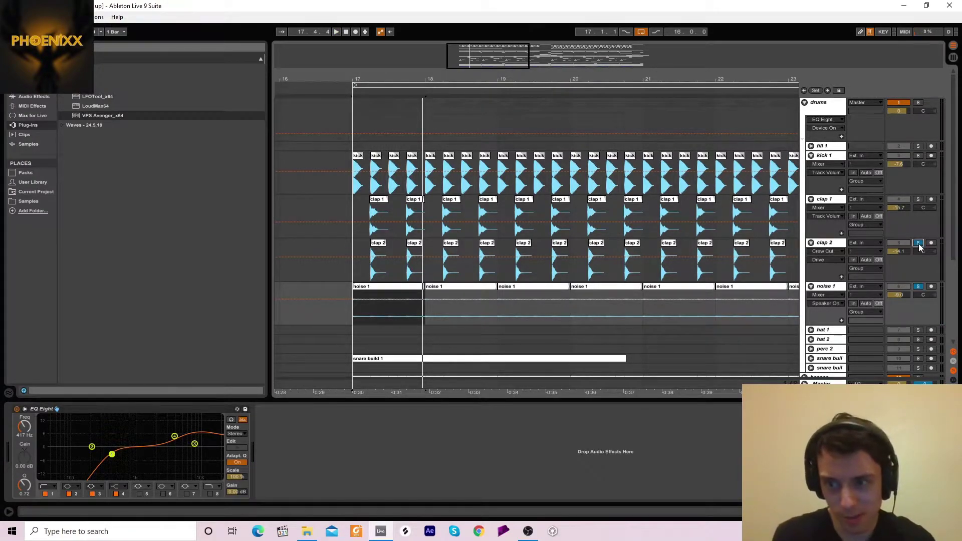
pyautogui.keyDown('ctrl'); pyautogui.click(917, 199); pyautogui.keyUp('ctrl')
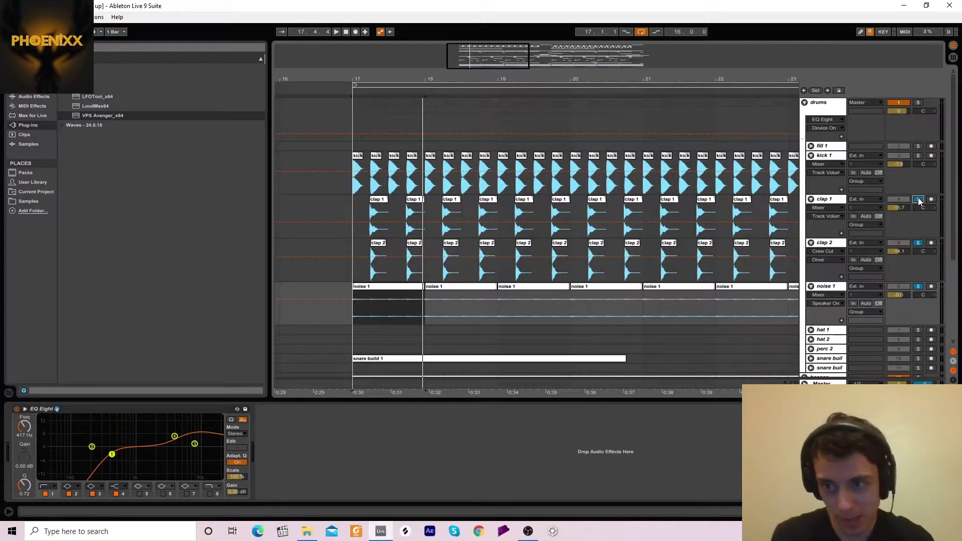
pyautogui.keyDown('ctrl'); pyautogui.click(918, 155); pyautogui.keyUp('ctrl')
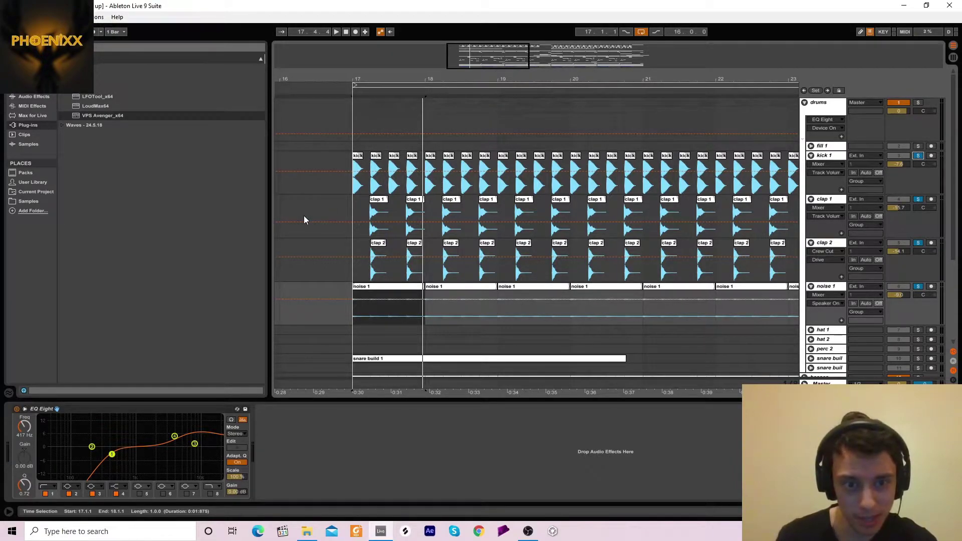
pyautogui.click(352, 188)
pyautogui.press('space')
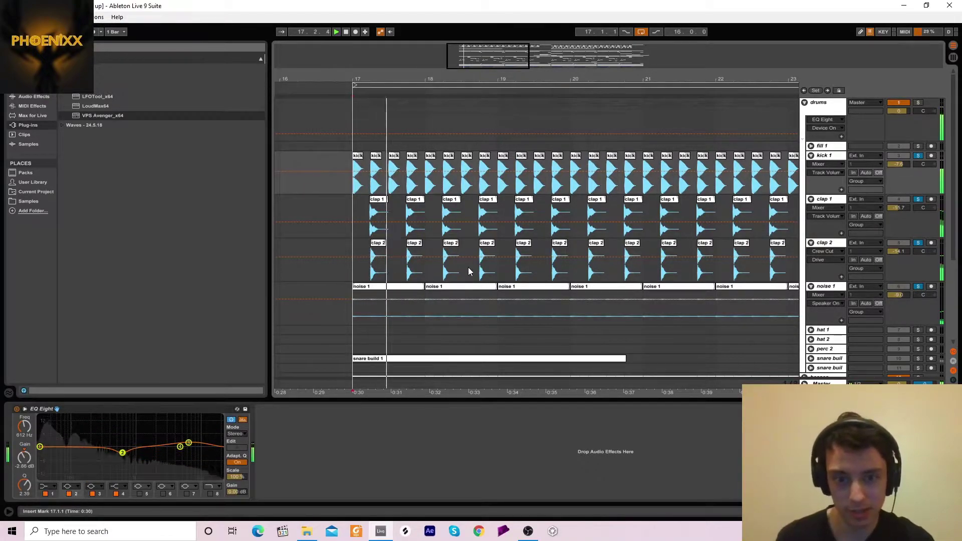
pyautogui.press('space')
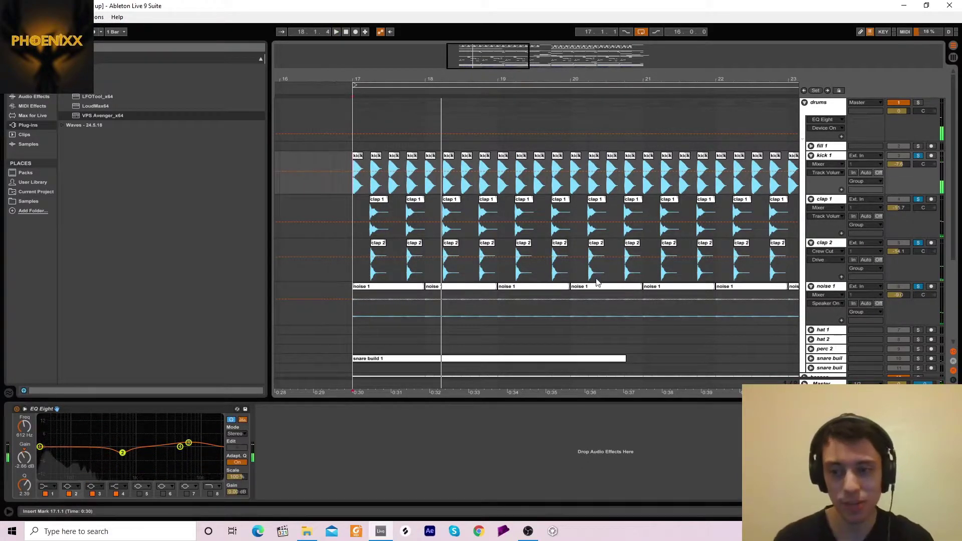
# Take noise 1 out of the solo group, play the kick and claps alone, and select the noise 1 track.
pyautogui.click(918, 287)
pyautogui.press('space')
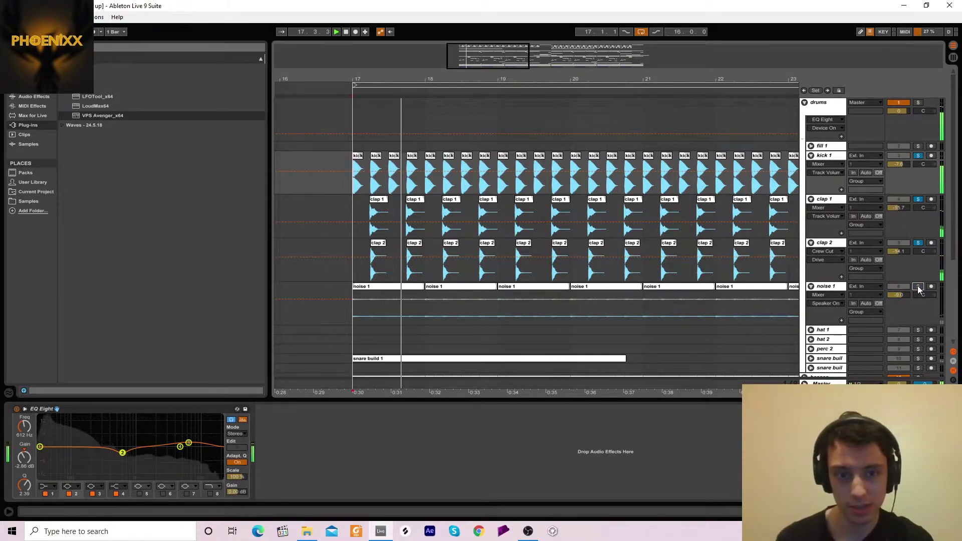
pyautogui.press('space')
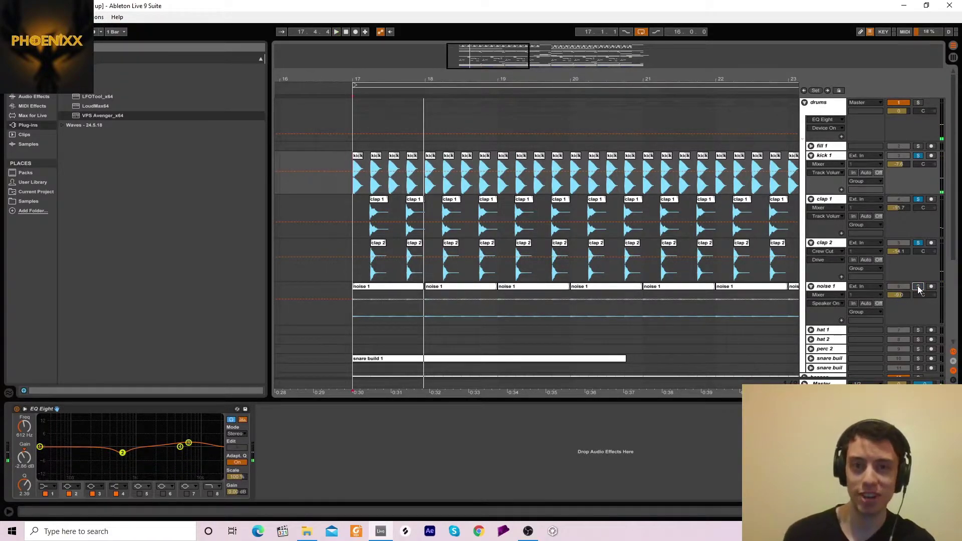
pyautogui.click(387, 294)
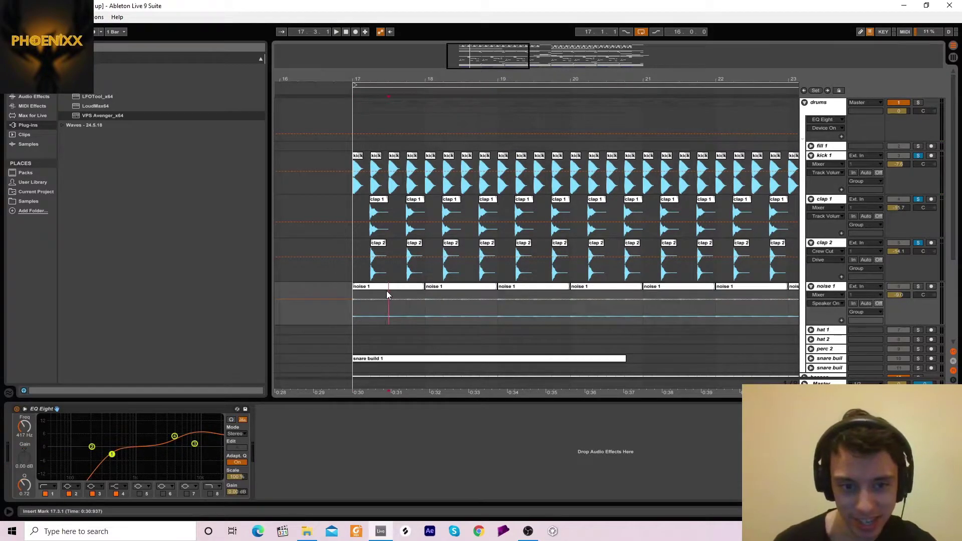
# Unfold and solo the first snare build track, inspect its clip waveform, and play the clip from bar 17.
pyautogui.click(811, 358)
pyautogui.click(918, 338)
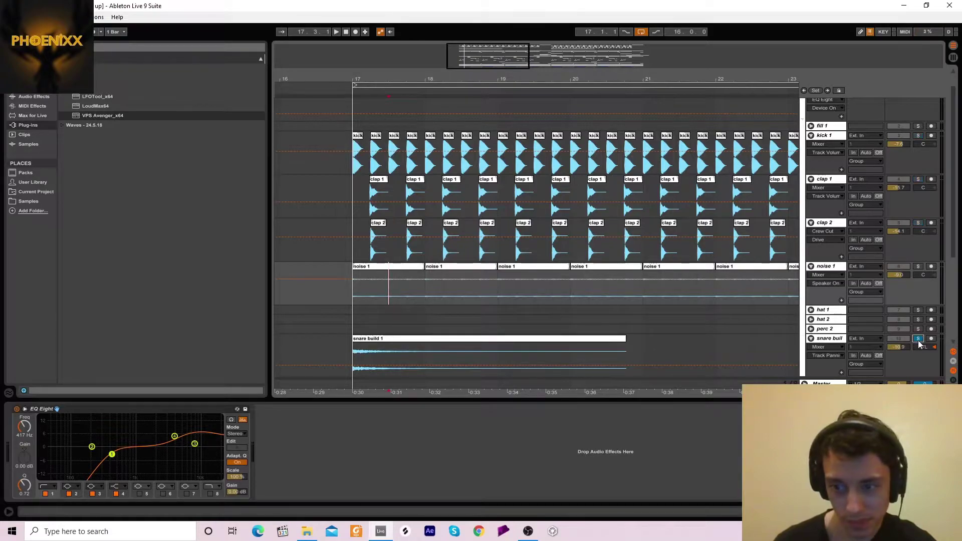
pyautogui.doubleClick(426, 340)
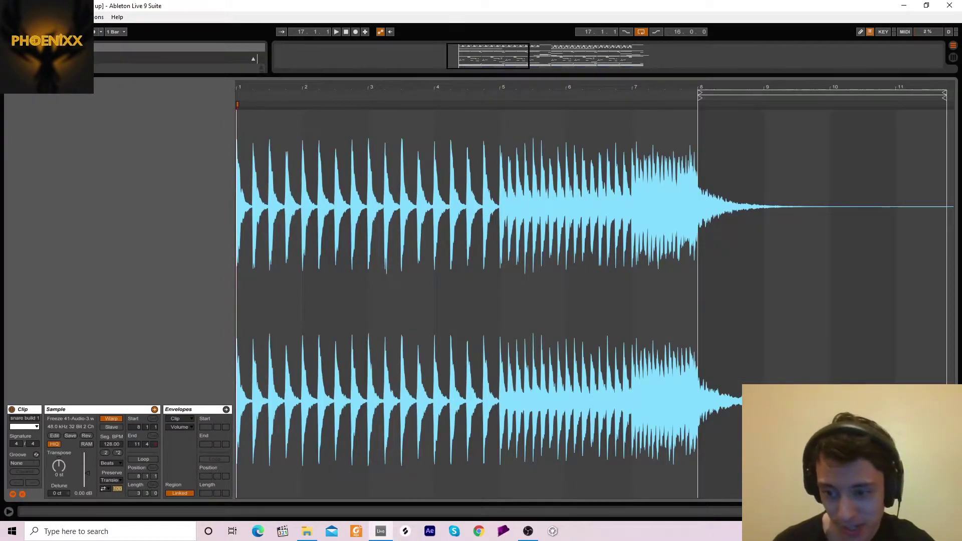
pyautogui.hotkey('ctrl', 'alt', 'l')
pyautogui.click(459, 311)
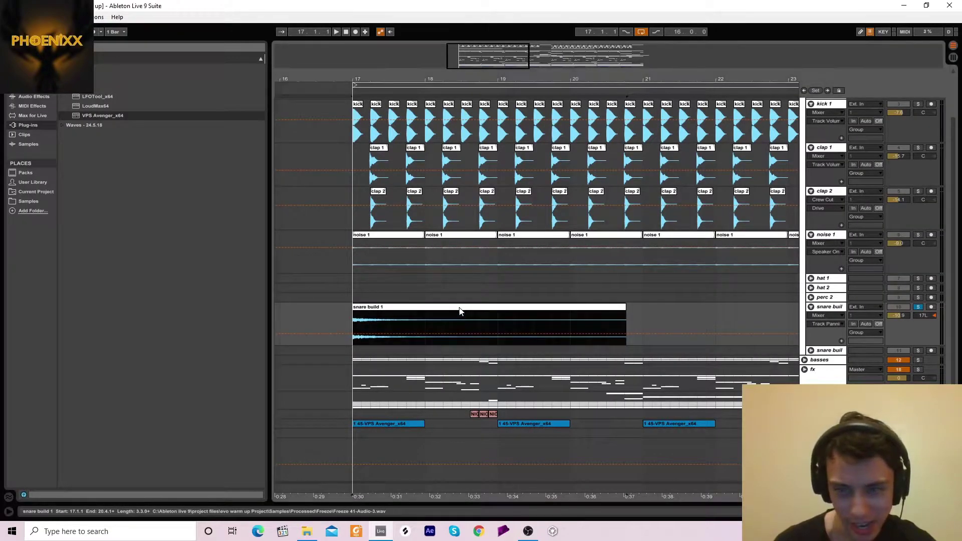
pyautogui.press('space')
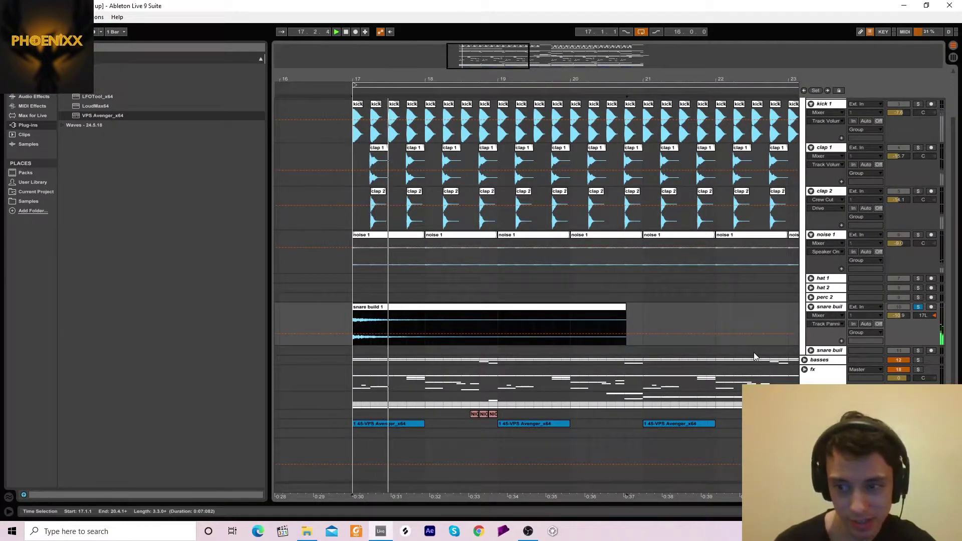
pyautogui.press('space')
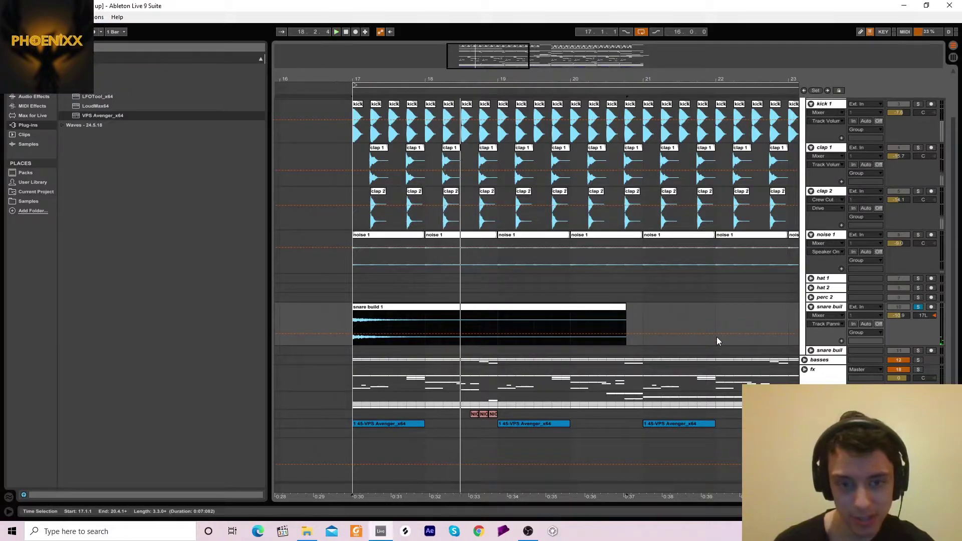
# Unfold and solo the perc 2 track and listen to it from bar 25.
pyautogui.moveTo(685, 81); pyautogui.dragTo(531, 65)
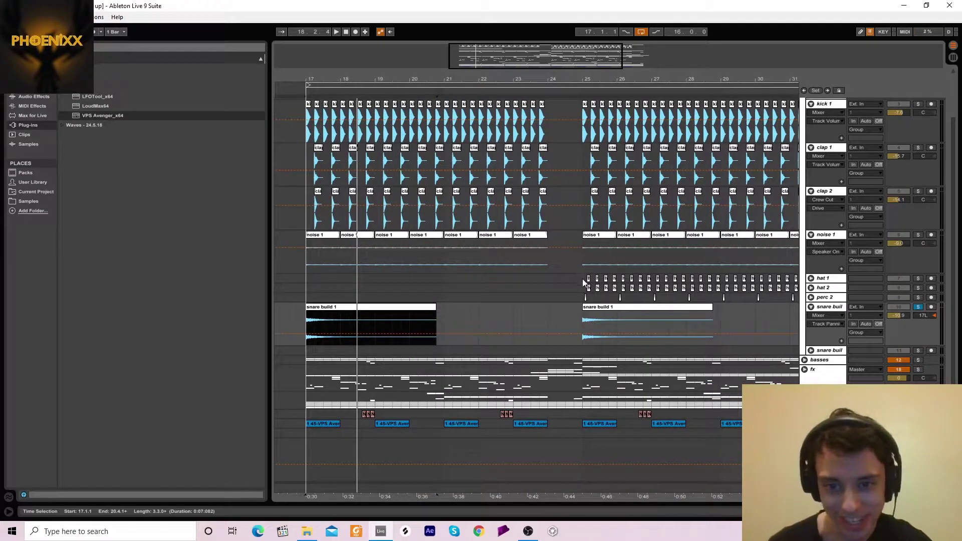
pyautogui.click(584, 298)
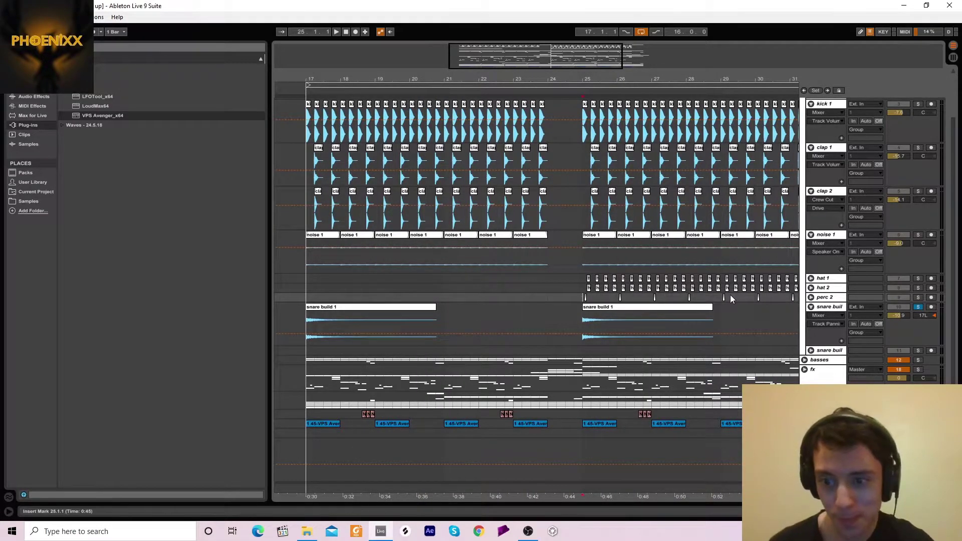
pyautogui.click(810, 298)
pyautogui.click(917, 297)
pyautogui.press('space')
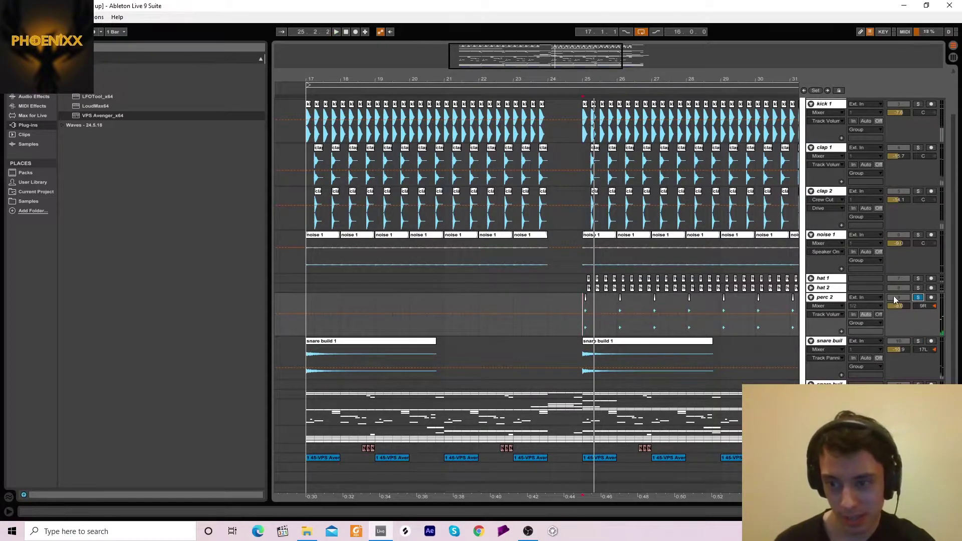
# Audition hat 1 and hat 2 in solo, one after the other, from bar 25.
pyautogui.click(918, 279)
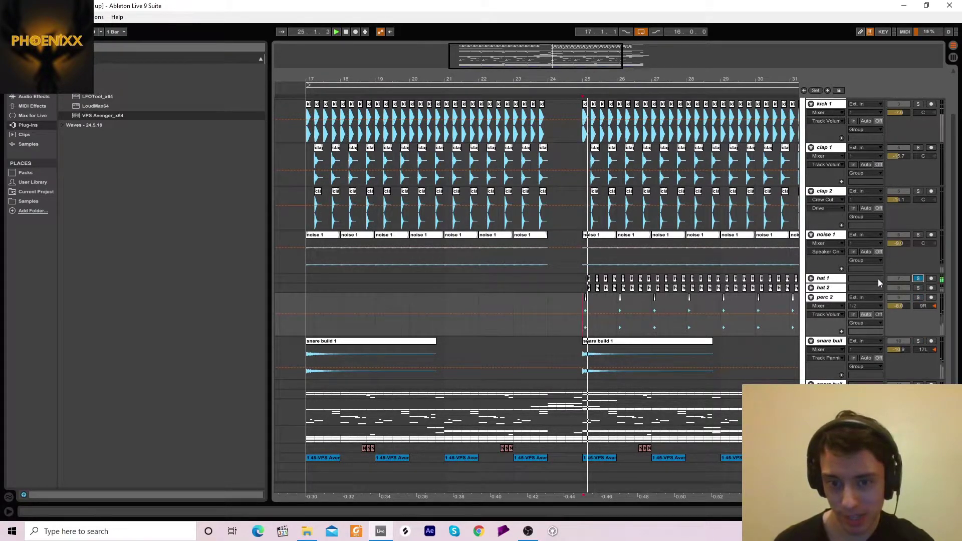
pyautogui.click(918, 288)
pyautogui.press('space')
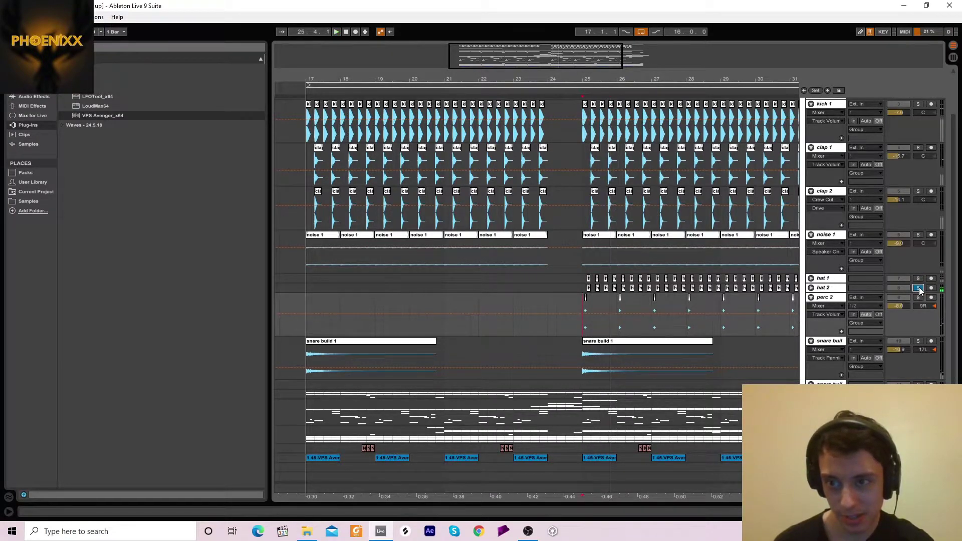
pyautogui.moveTo(955, 273); pyautogui.dragTo(953, 161)
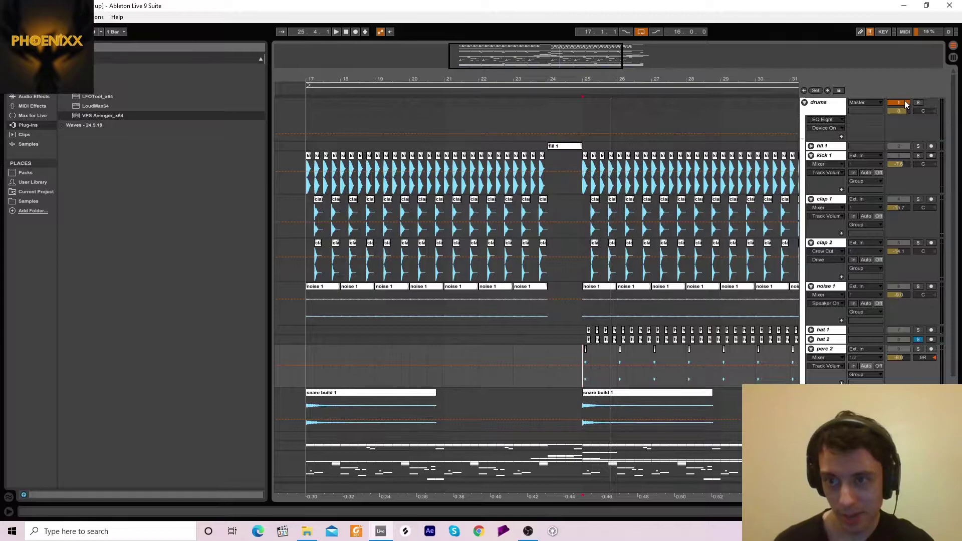
# Play the whole drums group in solo from bar 25, and unfold, solo and play the fill 1 track from bar 24.
pyautogui.press('space')
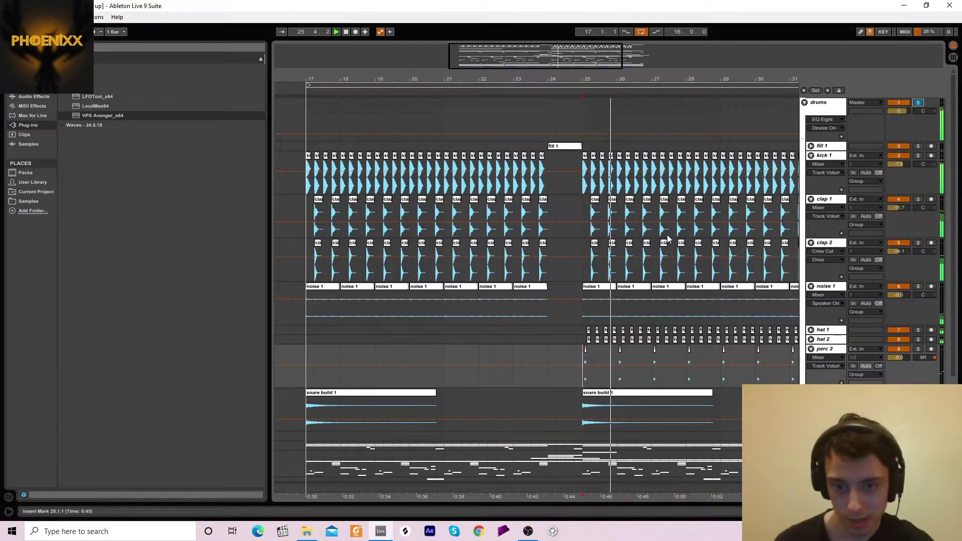
pyautogui.press('space')
pyautogui.click(536, 145)
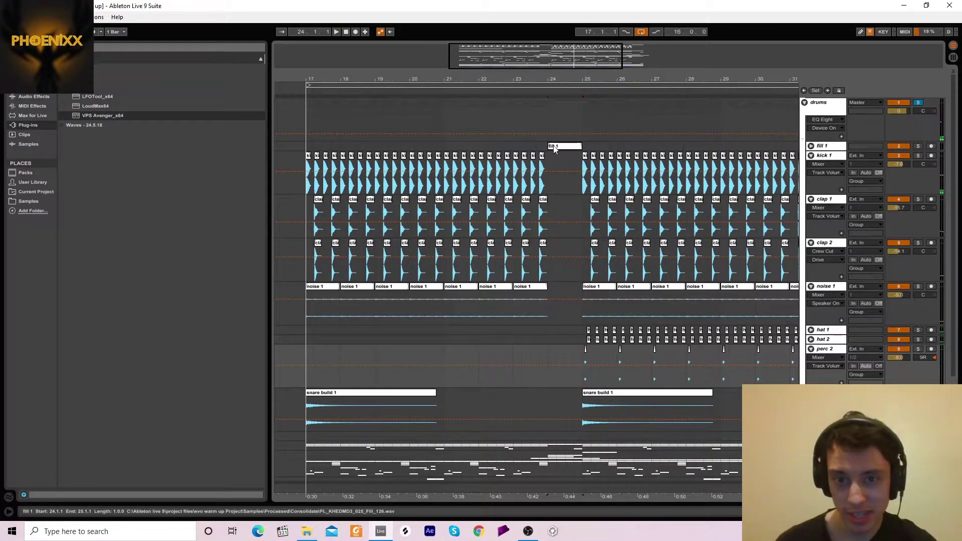
pyautogui.click(810, 146)
pyautogui.click(810, 146)
pyautogui.click(810, 146)
pyautogui.click(917, 146)
pyautogui.press('space')
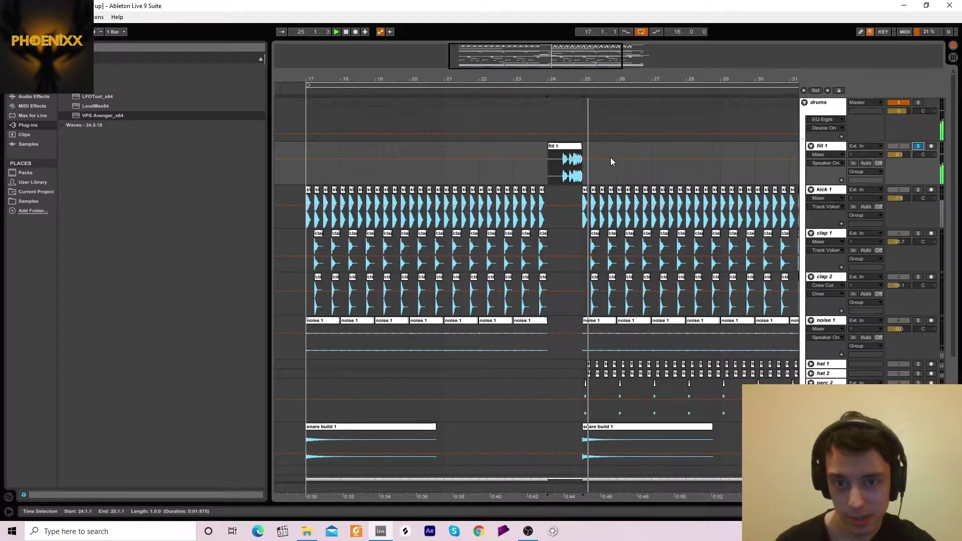
# Fold the fill 1, kick 1, clap 1, clap 2, noise 1, perc 2 and first snare build tracks in the drums group.
pyautogui.click(810, 145)
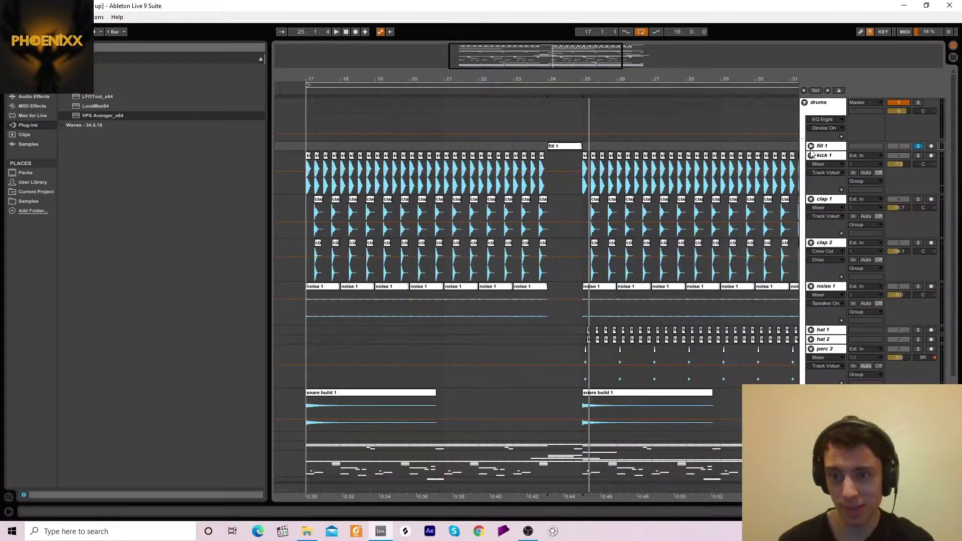
pyautogui.click(811, 155)
pyautogui.click(810, 166)
pyautogui.click(811, 174)
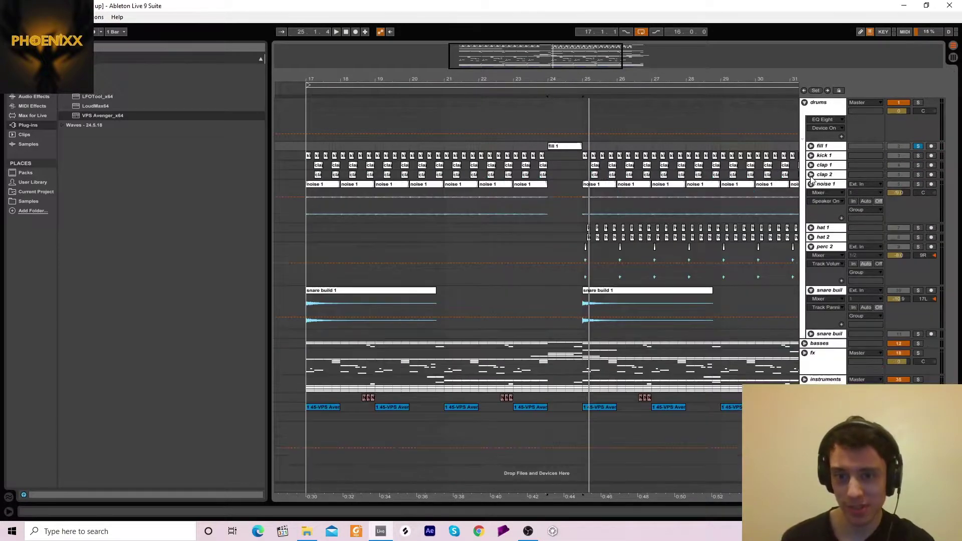
pyautogui.click(811, 184)
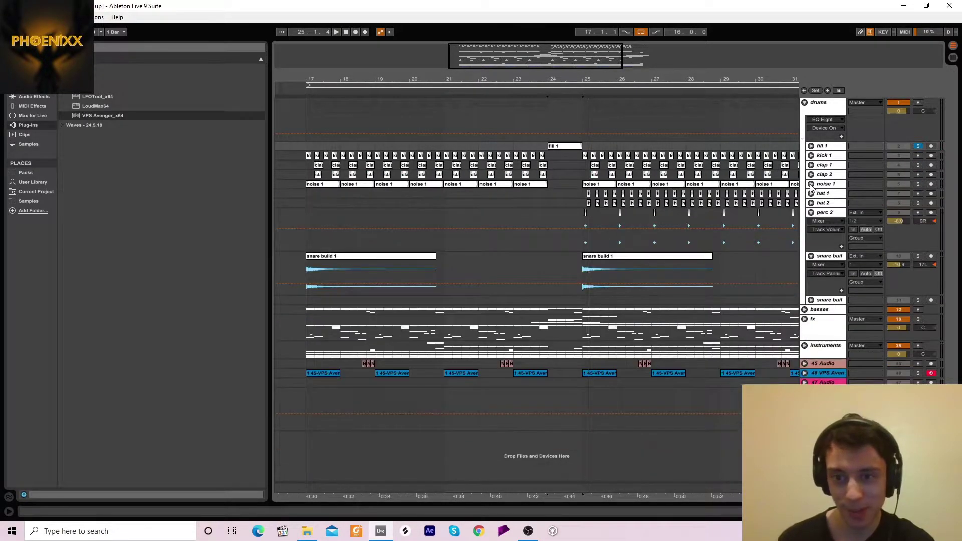
pyautogui.click(811, 212)
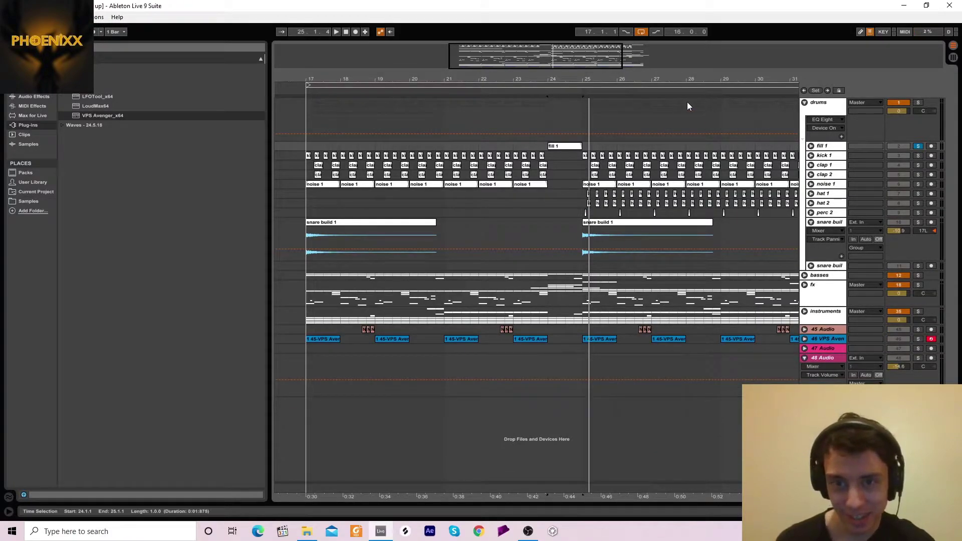
pyautogui.moveTo(673, 83); pyautogui.dragTo(671, 64)
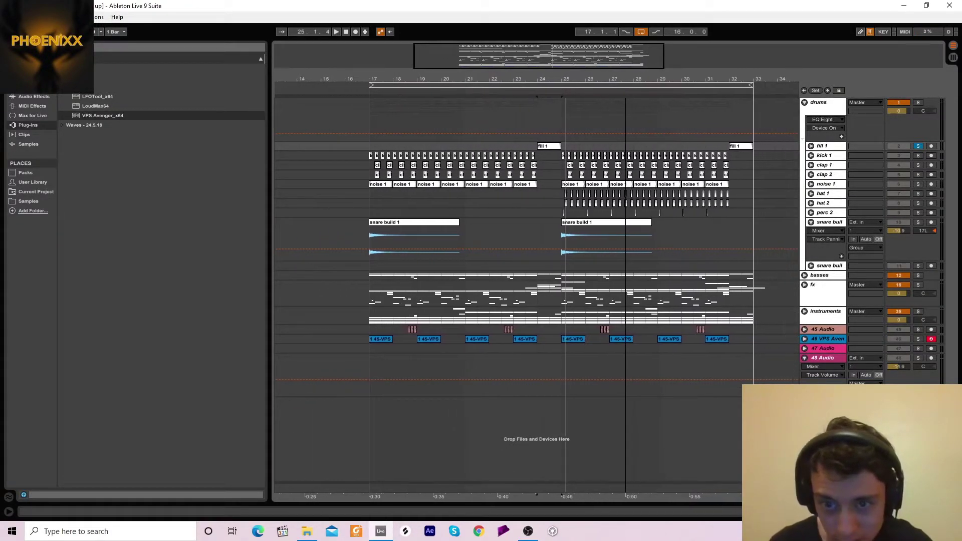
pyautogui.click(811, 223)
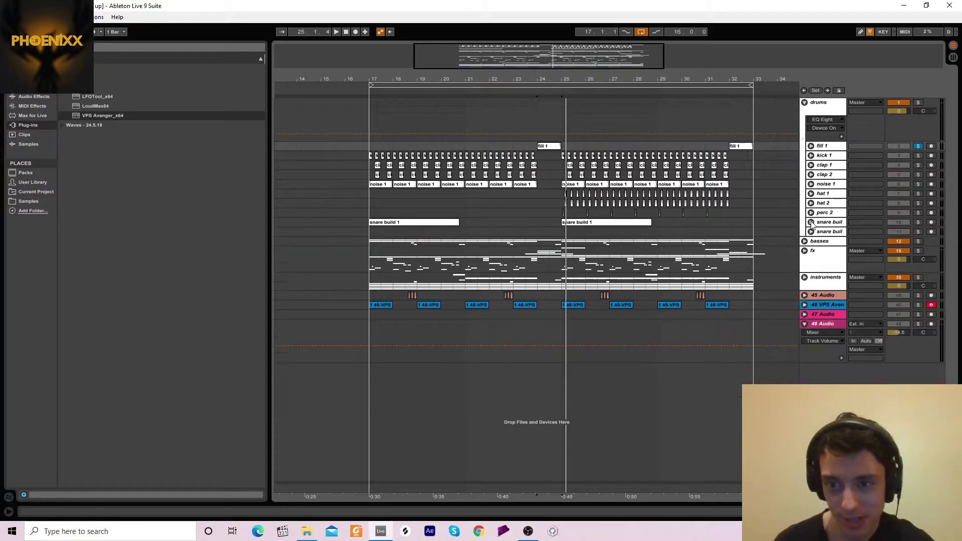
# Expand the basses group, unfold and solo bass 1, and play its first clip from bar 17.
pyautogui.click(804, 241)
pyautogui.click(397, 290)
pyautogui.click(811, 285)
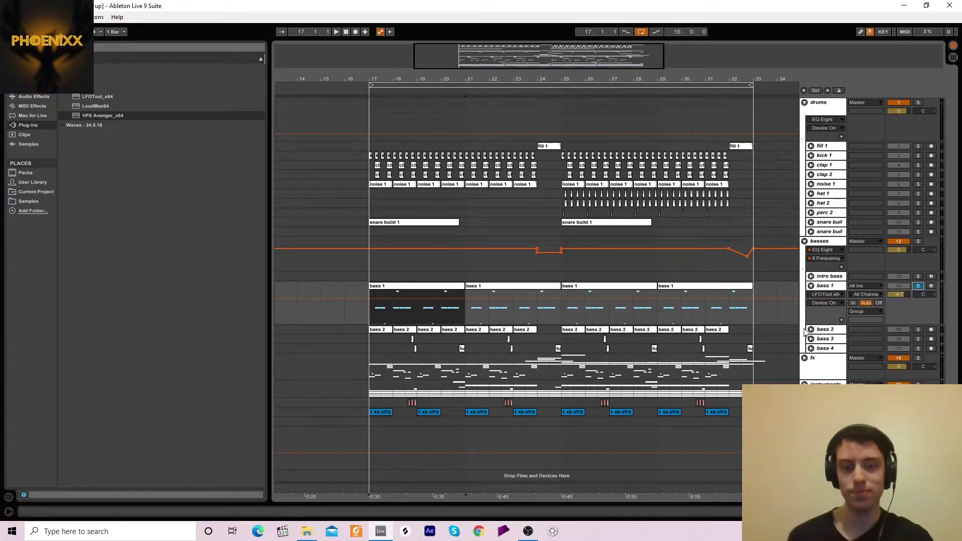
pyautogui.click(393, 289)
pyautogui.press('space')
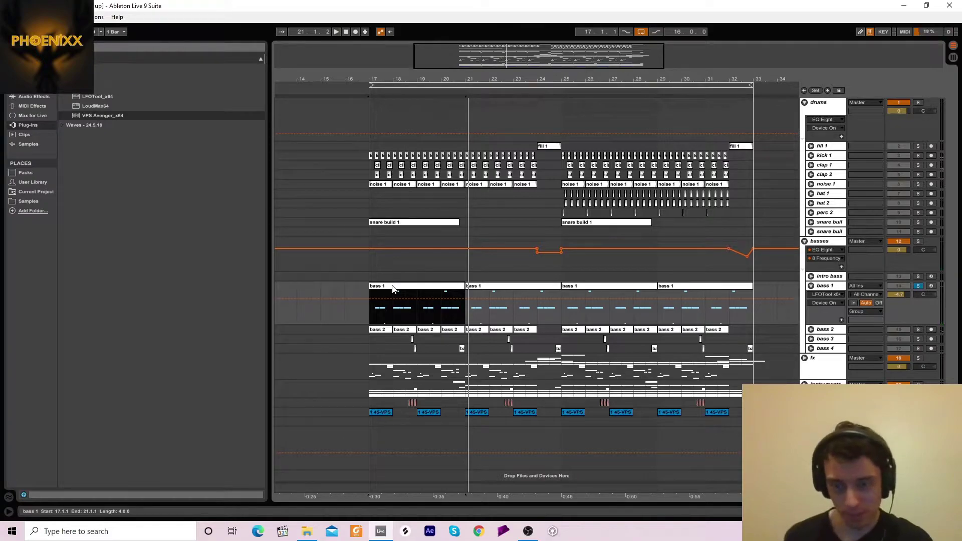
# Fold bass 1, unfold and solo bass 2, and play its first clip from bar 17.
pyautogui.click(811, 286)
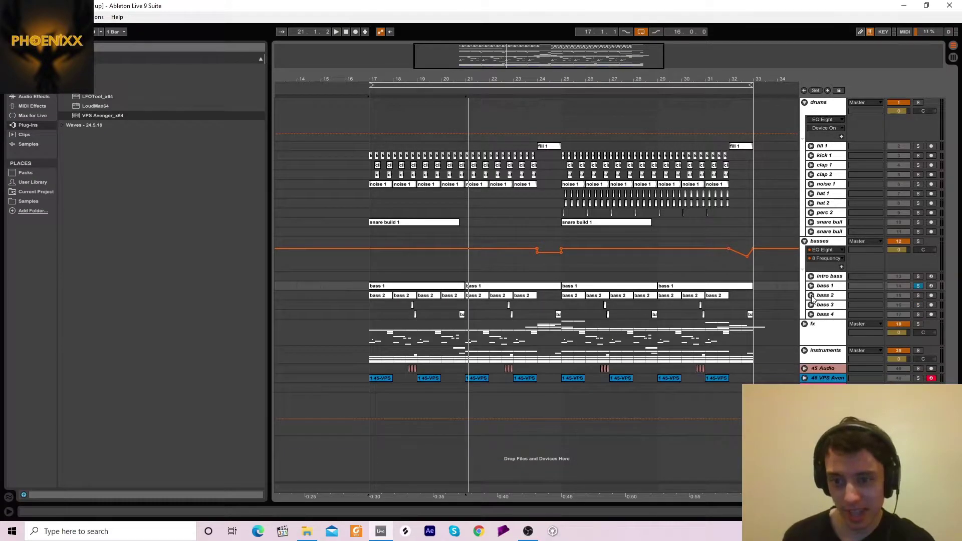
pyautogui.click(811, 296)
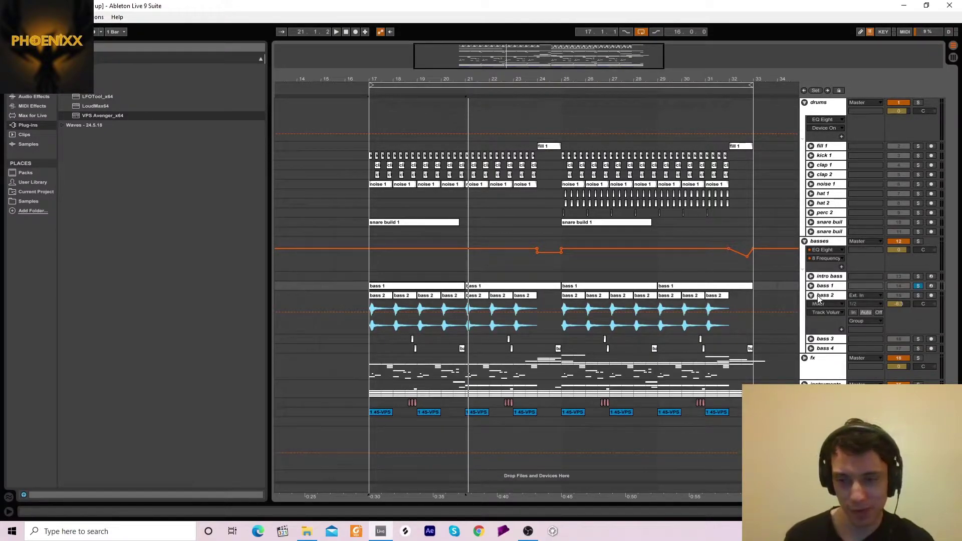
pyautogui.click(828, 296)
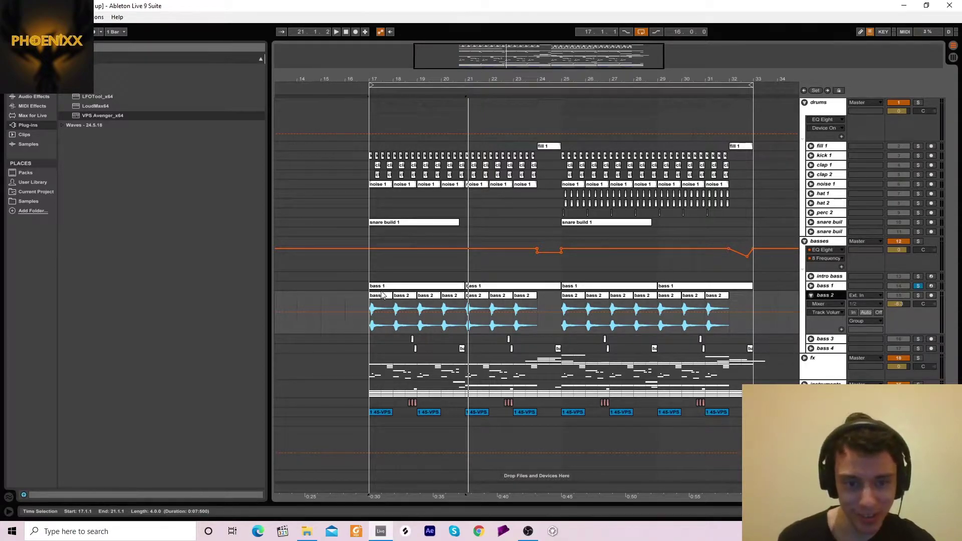
pyautogui.moveTo(381, 303); pyautogui.dragTo(394, 303)
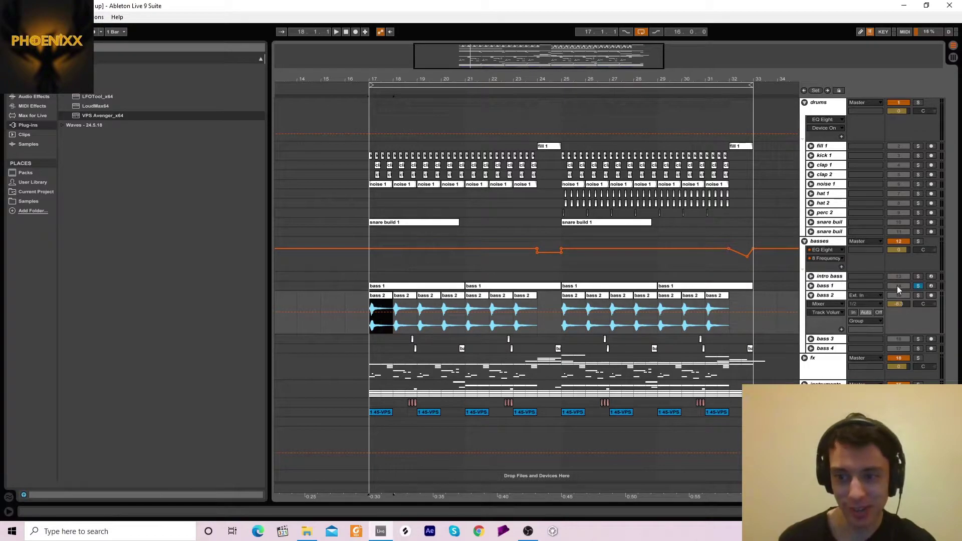
pyautogui.click(917, 297)
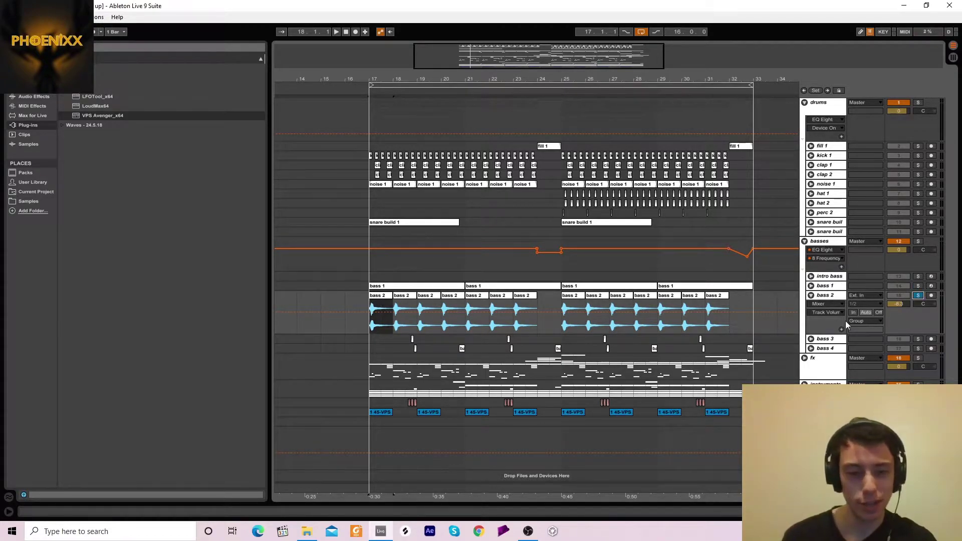
pyautogui.click(380, 296)
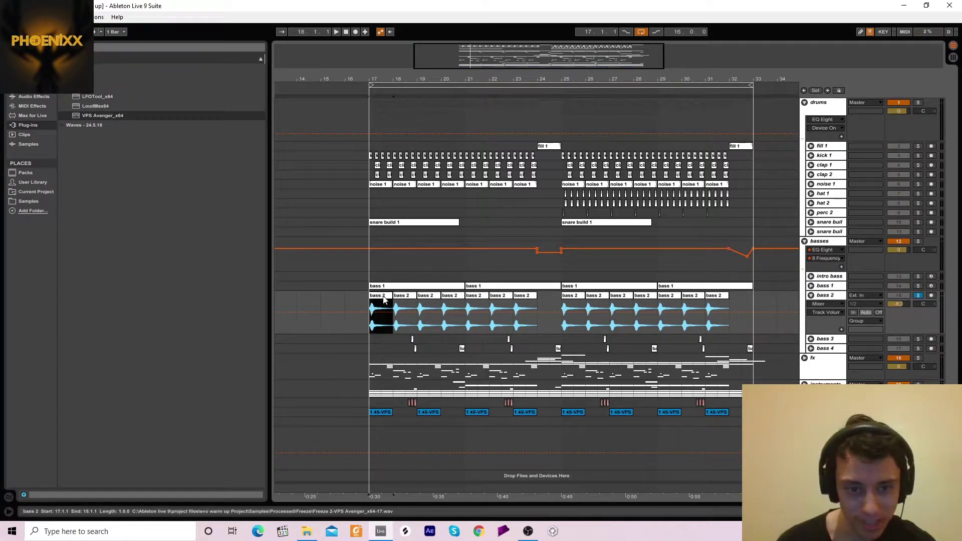
pyautogui.press('space')
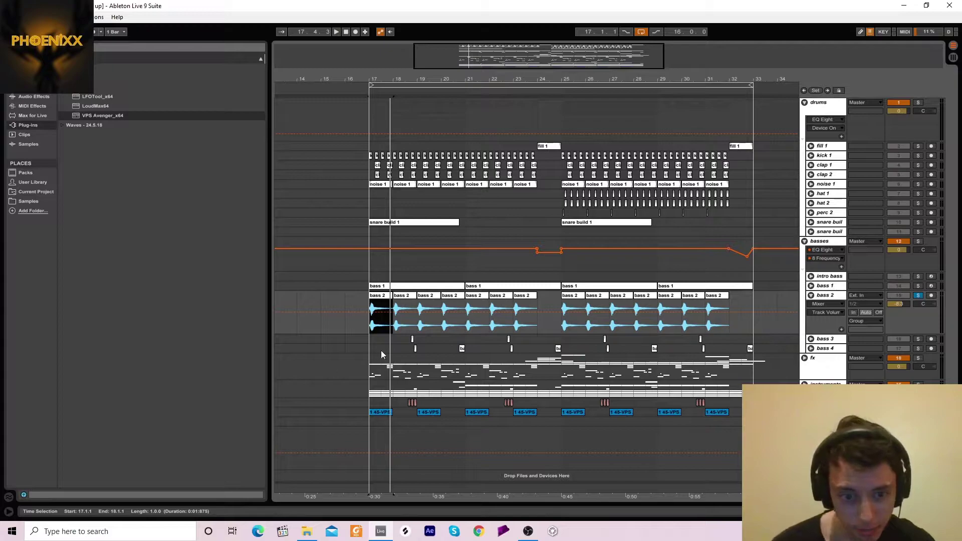
# Unfold bass 3, and audition the first clips of bass 3 and bass 4 in solo, one after the other.
pyautogui.click(410, 339)
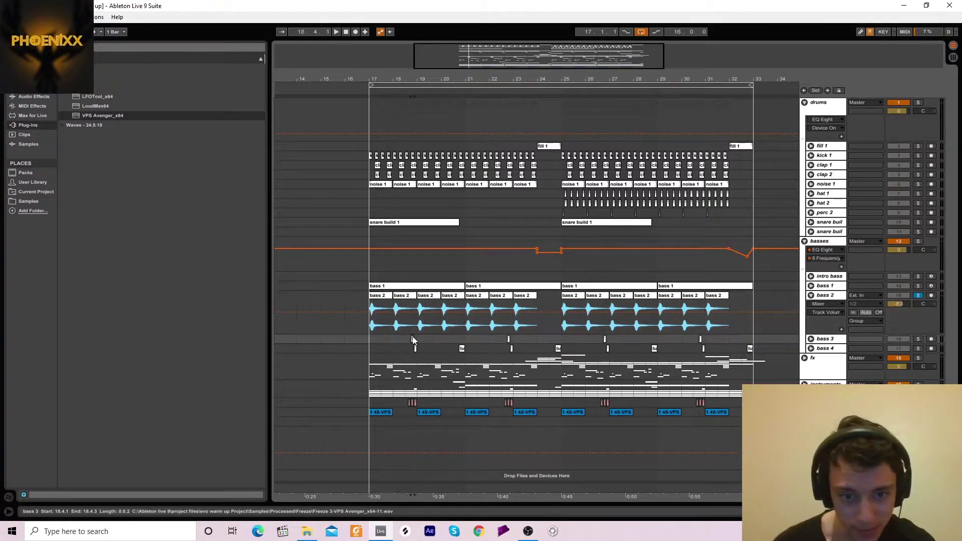
pyautogui.click(811, 338)
pyautogui.click(917, 339)
pyautogui.press('space')
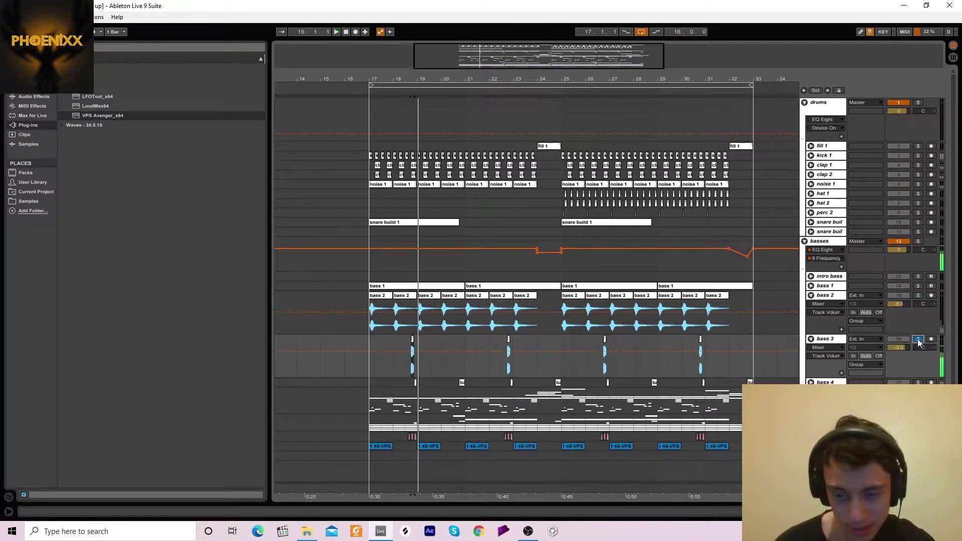
pyautogui.click(415, 382)
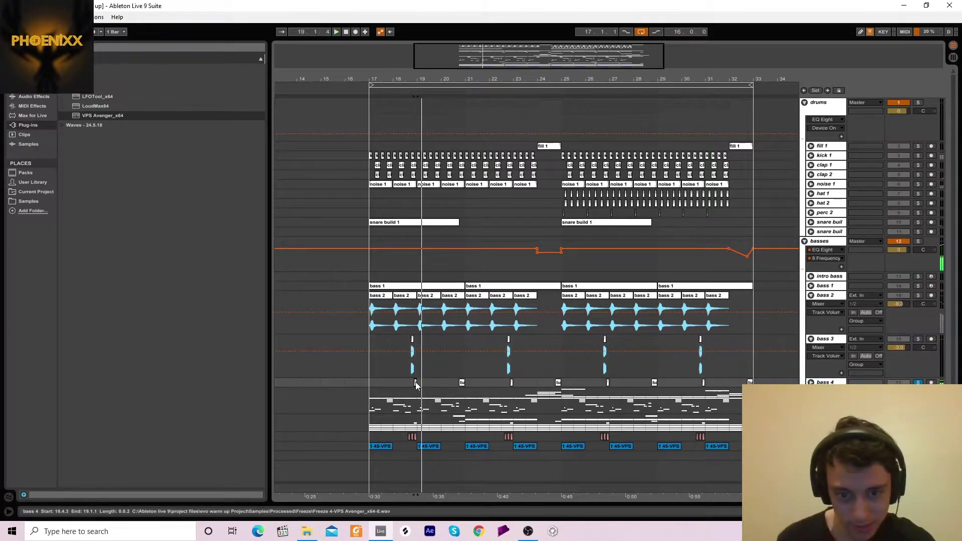
pyautogui.press('space')
# Solo the whole basses group and listen to it from bar 17.
pyautogui.click(370, 259)
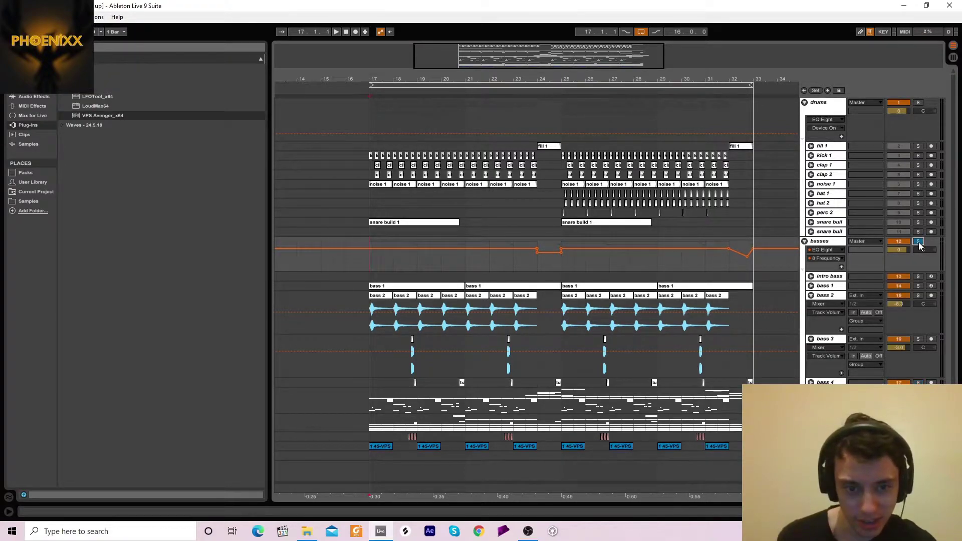
pyautogui.click(918, 242)
pyautogui.press('space')
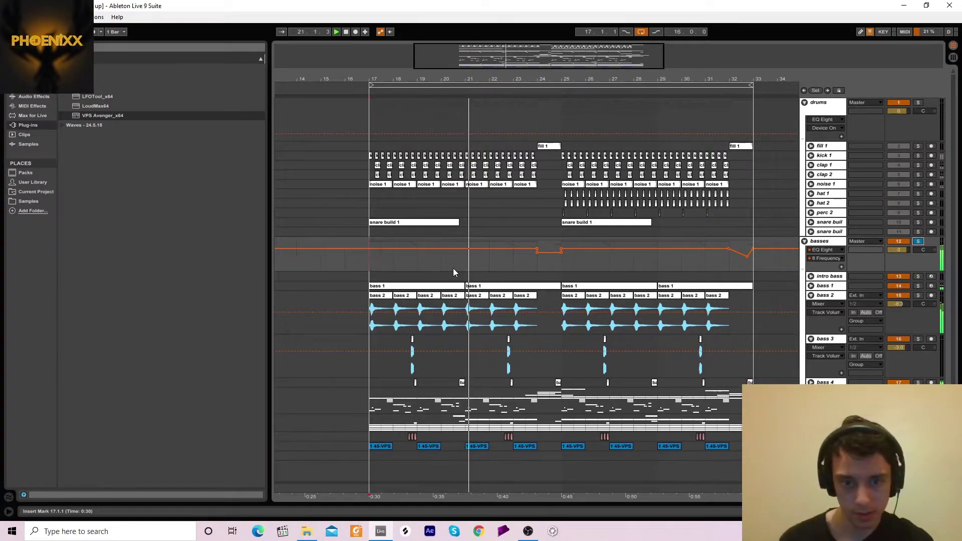
# Collapse the basses group and expand the fx group, then unfold, solo and play brass 1 from bar 17.
pyautogui.click(804, 242)
pyautogui.click(804, 251)
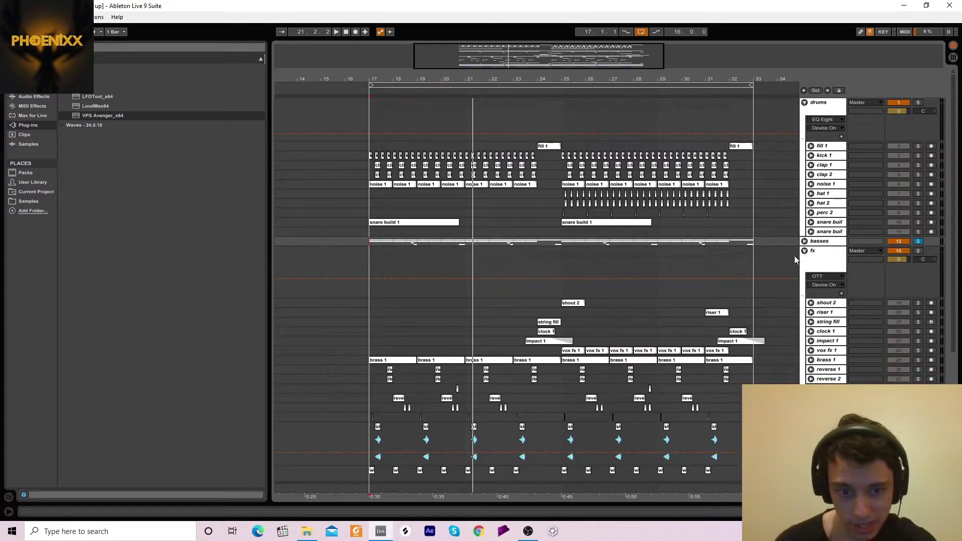
pyautogui.click(377, 359)
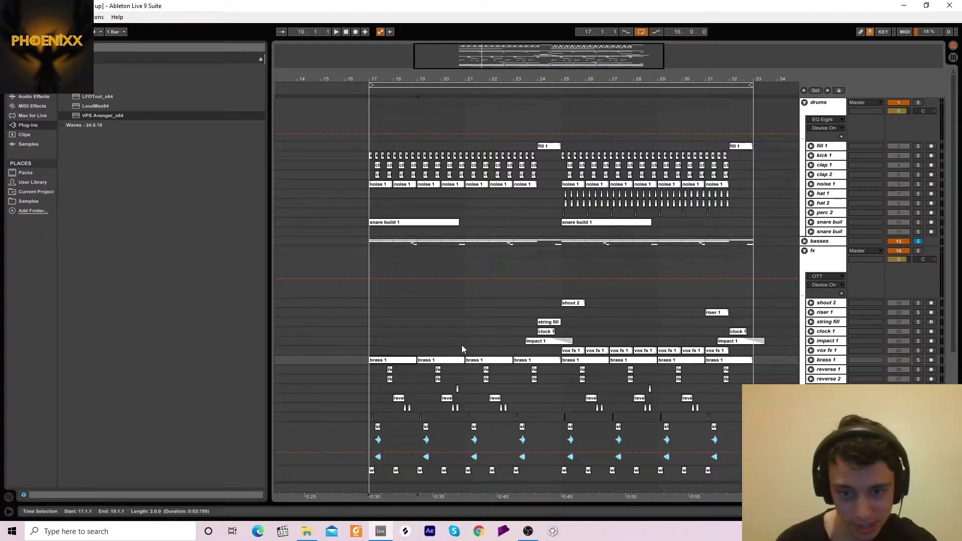
pyautogui.click(810, 360)
pyautogui.click(917, 360)
pyautogui.press('space')
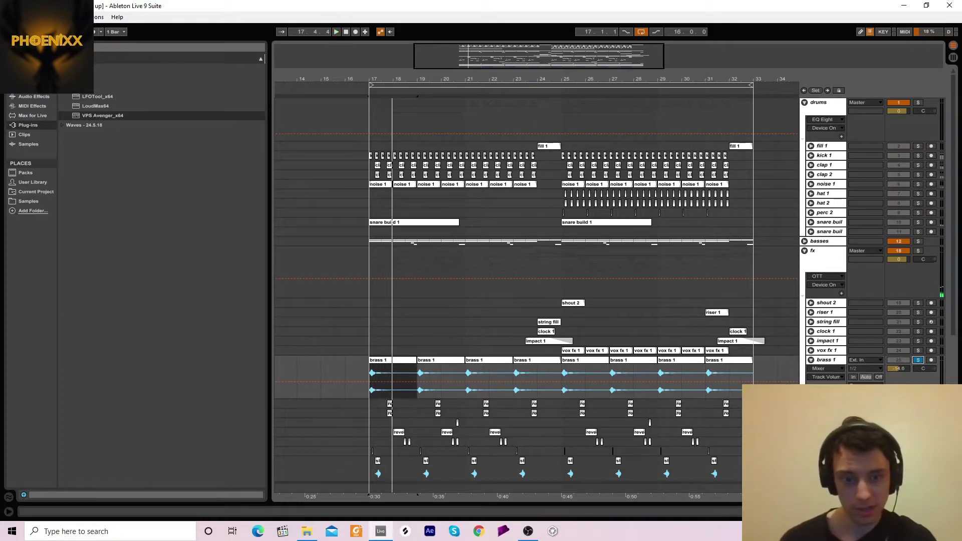
# Fold brass 1, solo the white noise track in the fx group, and play its first clip from bar 17.
pyautogui.click(810, 360)
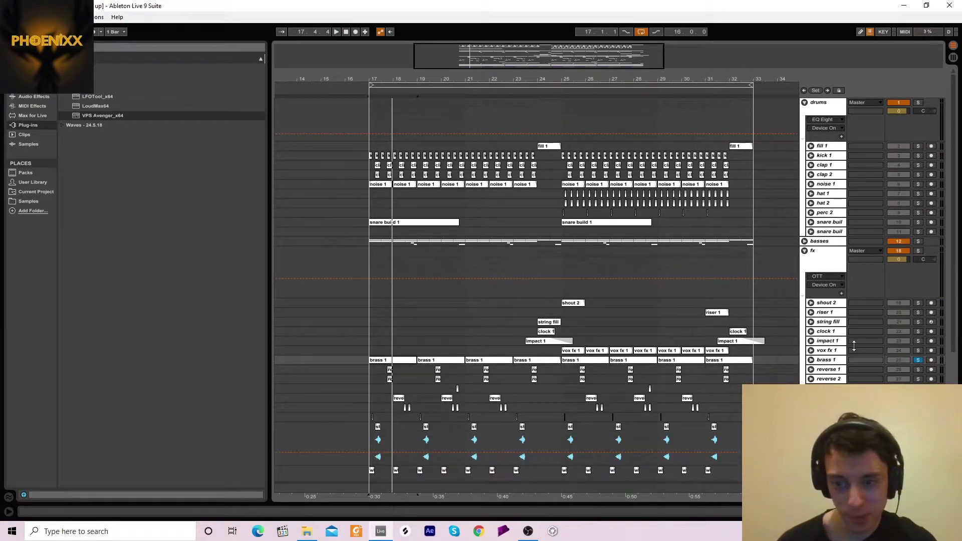
pyautogui.scroll(-3, 950, 352)
pyautogui.scroll(-4, 950, 352)
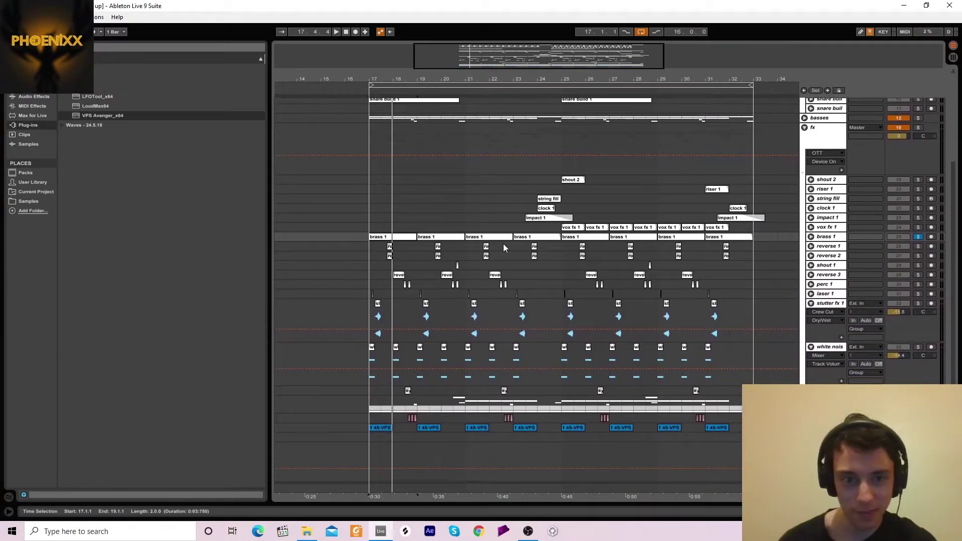
pyautogui.moveTo(373, 82); pyautogui.dragTo(356, 250)
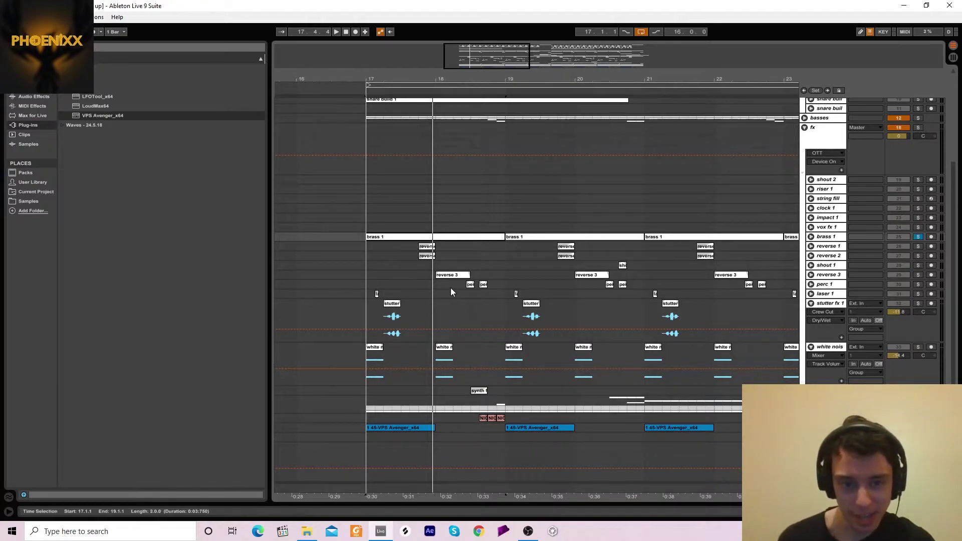
pyautogui.click(373, 360)
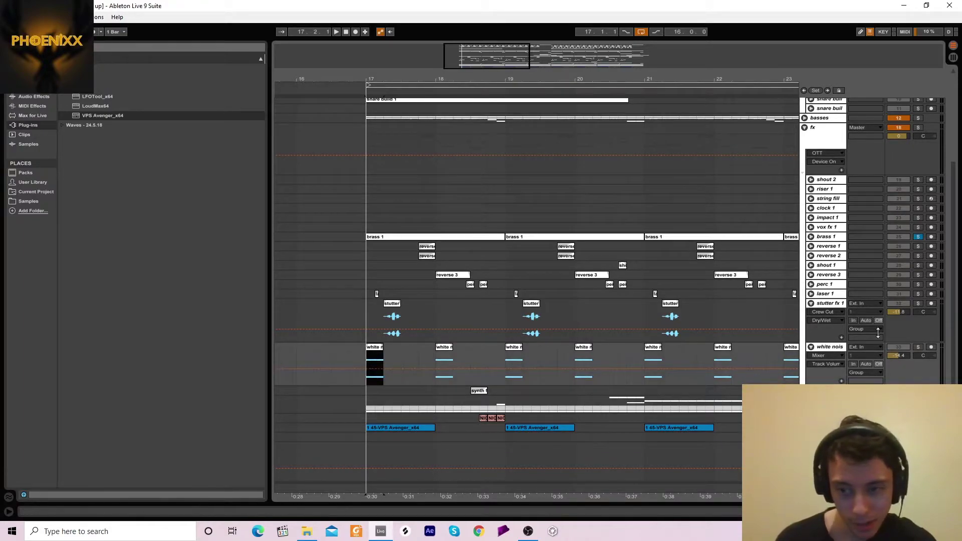
pyautogui.click(916, 347)
pyautogui.press('space')
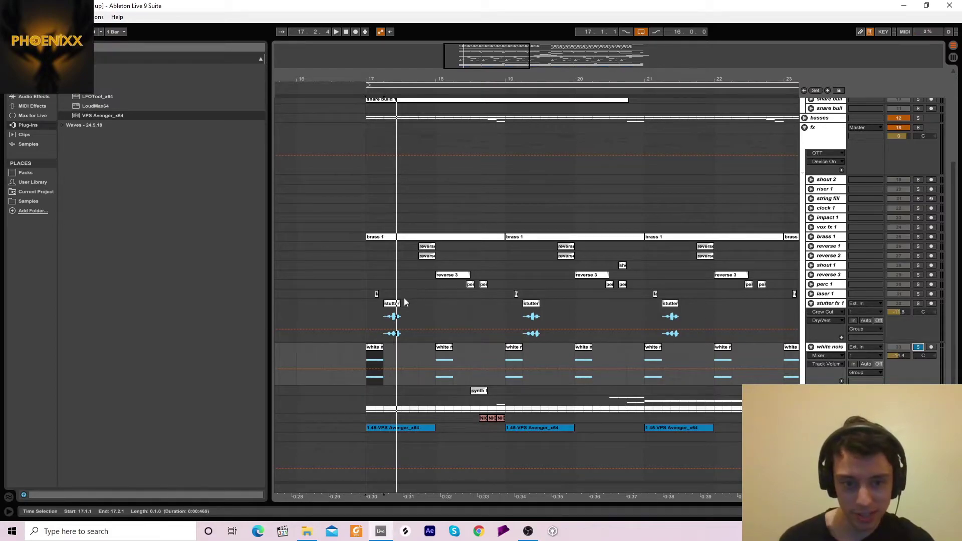
# Audition the first clips of stutter fx 1 and laser 1 in solo, one after the other.
pyautogui.click(394, 308)
pyautogui.click(394, 307)
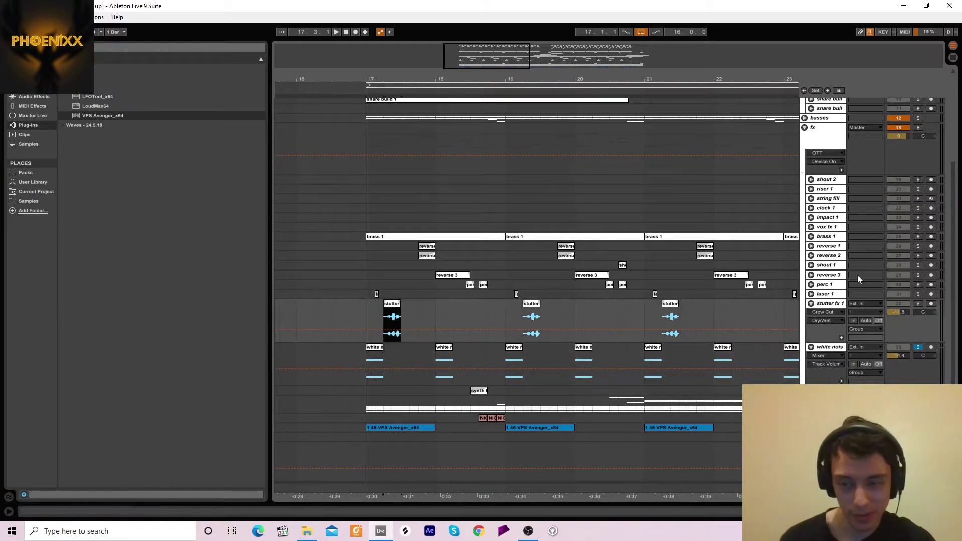
pyautogui.click(917, 299)
pyautogui.press('space')
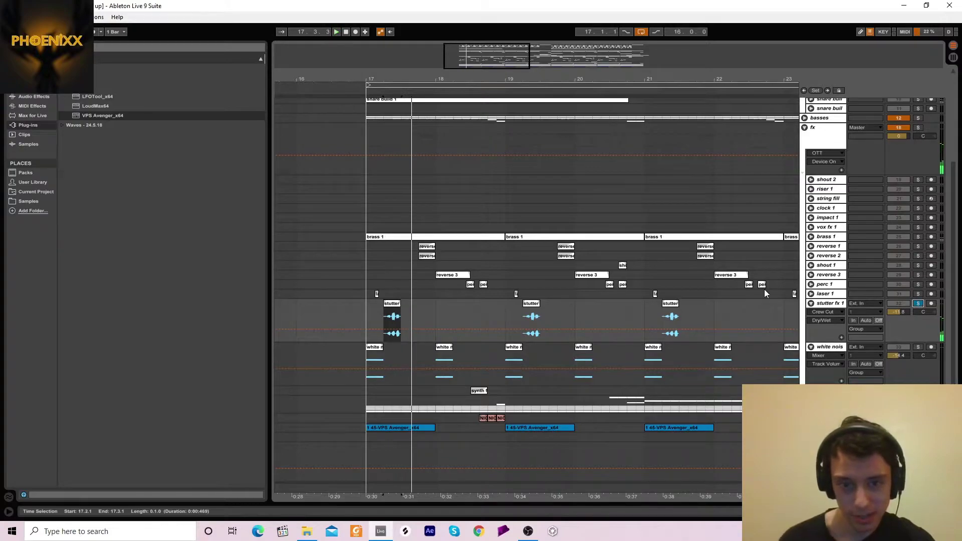
pyautogui.click(377, 293)
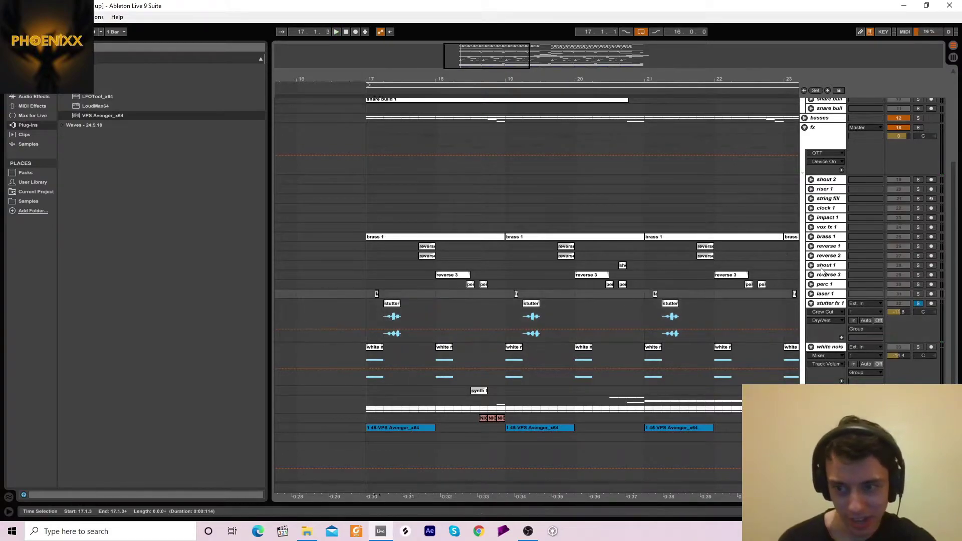
pyautogui.click(918, 293)
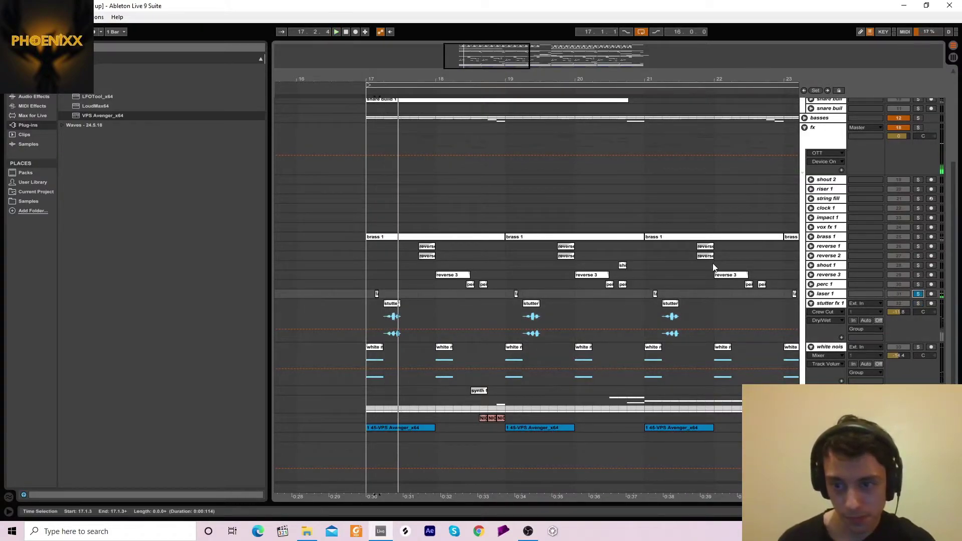
# Unfold reverse 2 and play its first clip in solo, then solo reverse 1 and listen to the matching clip from 17.4.1.
pyautogui.click(810, 255)
pyautogui.click(811, 255)
pyautogui.click(810, 255)
pyautogui.click(428, 258)
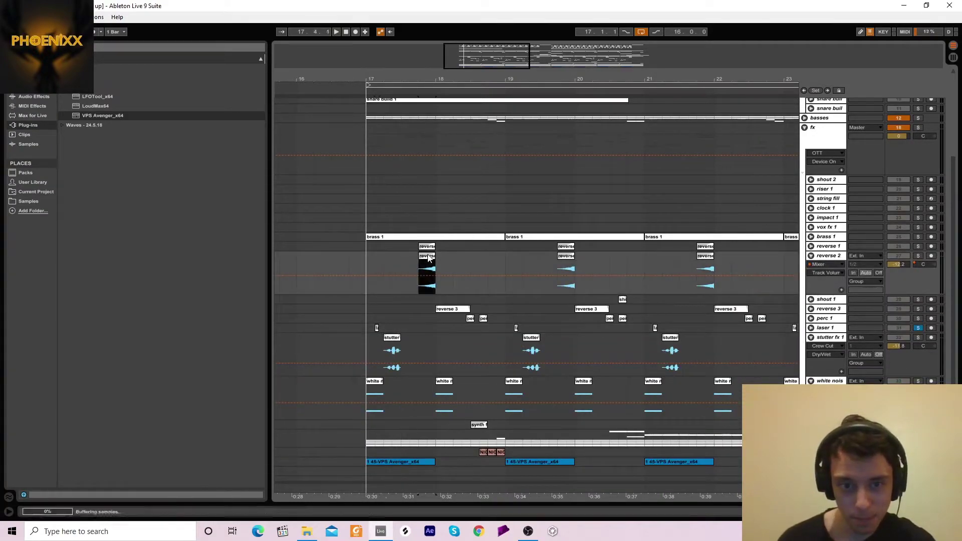
pyautogui.click(917, 257)
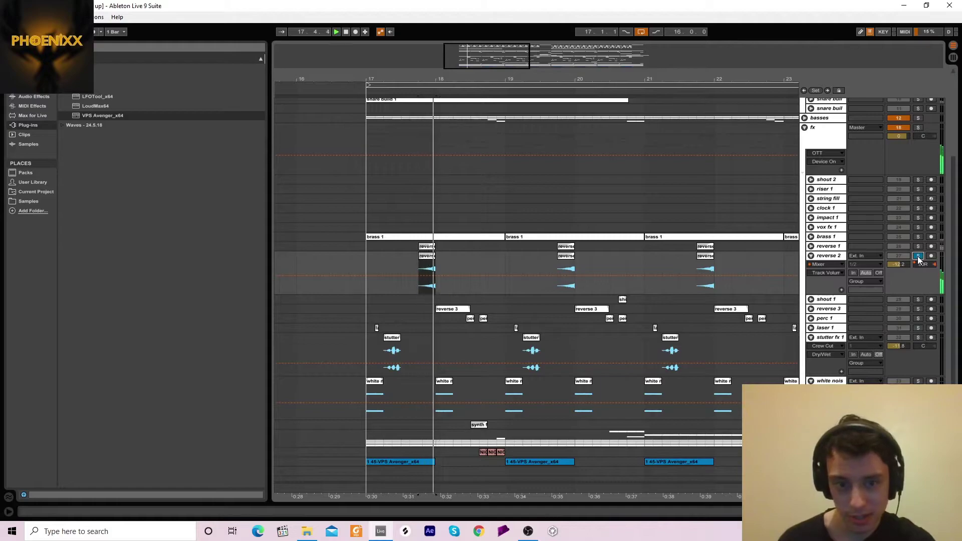
pyautogui.click(917, 247)
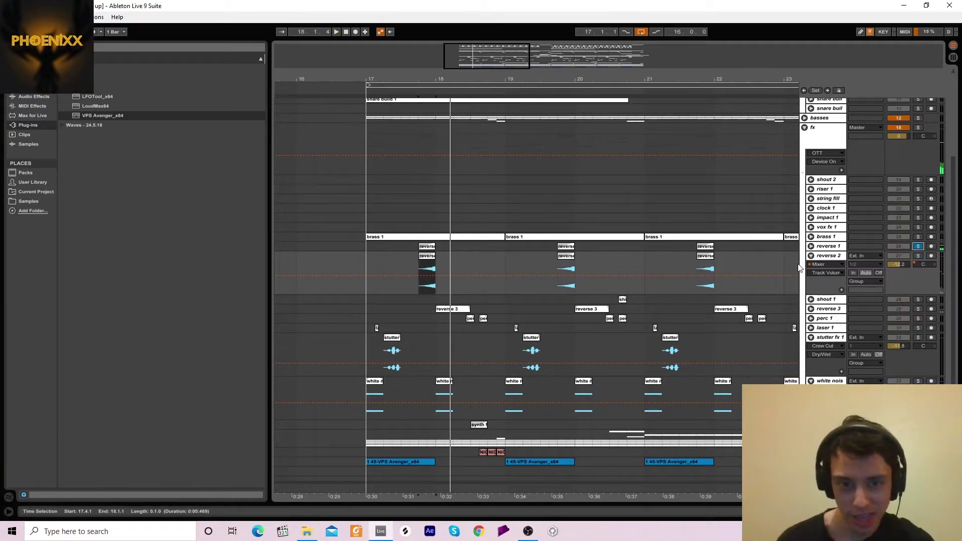
pyautogui.click(420, 267)
pyautogui.press('space')
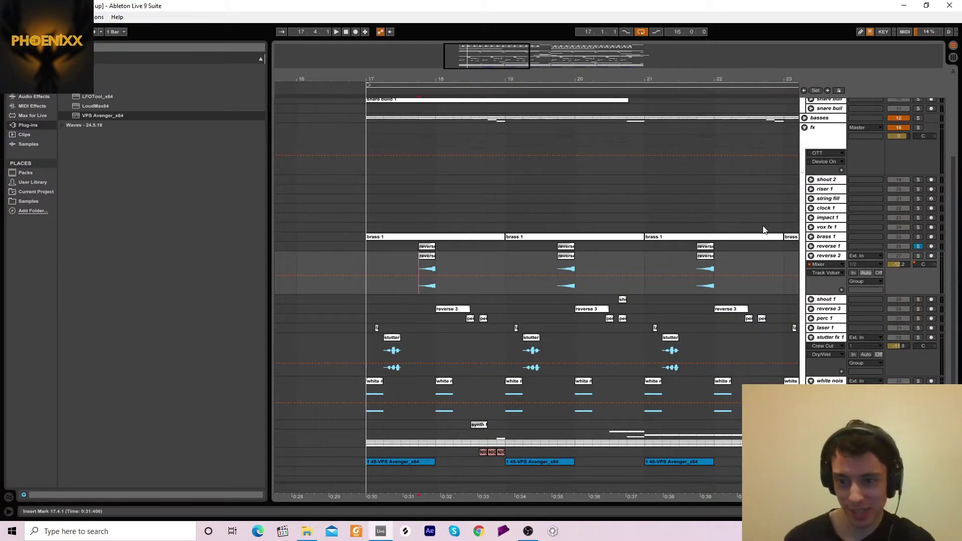
# Fold reverse 2, unfold shout 1, and audition its clip at 20.3.3 in solo before folding the track again.
pyautogui.click(810, 256)
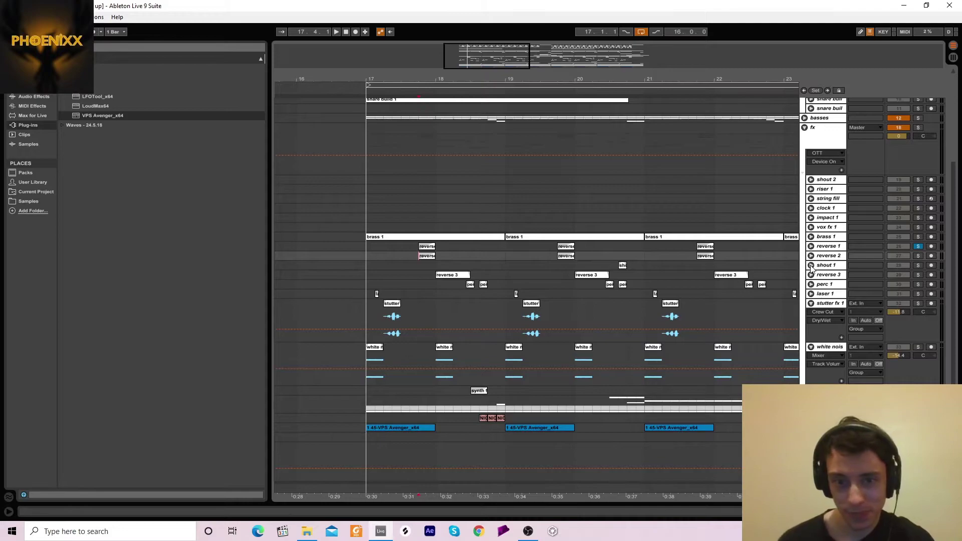
pyautogui.click(811, 267)
pyautogui.click(623, 267)
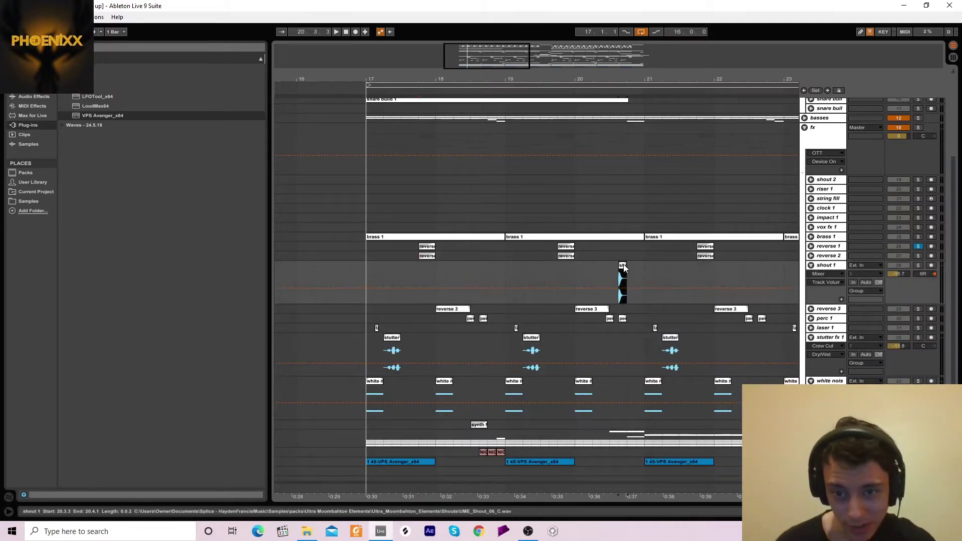
pyautogui.click(917, 264)
pyautogui.press('space')
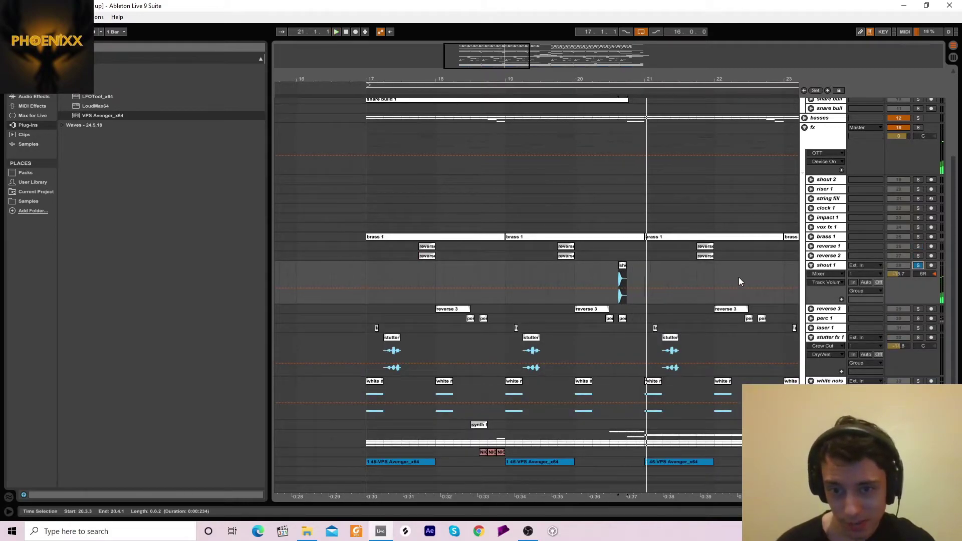
pyautogui.click(622, 266)
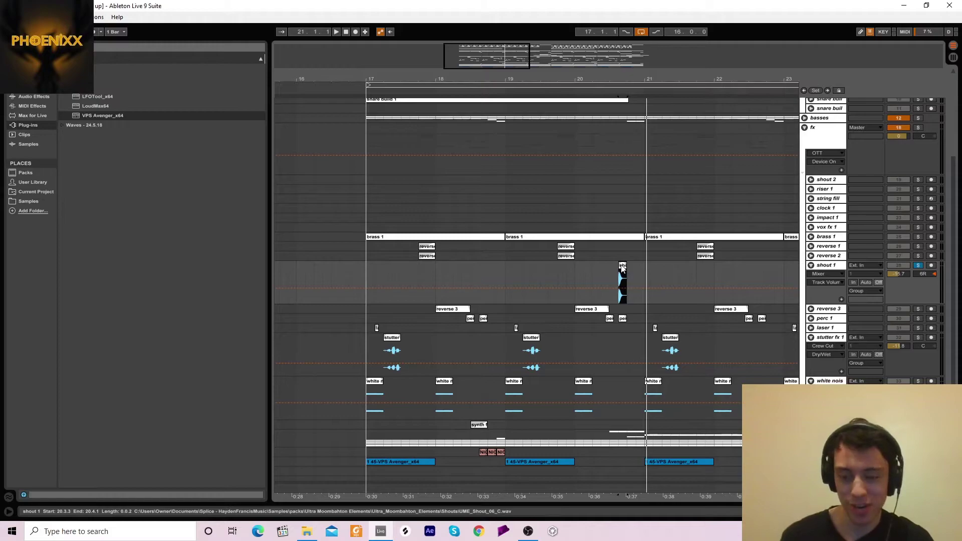
pyautogui.click(811, 266)
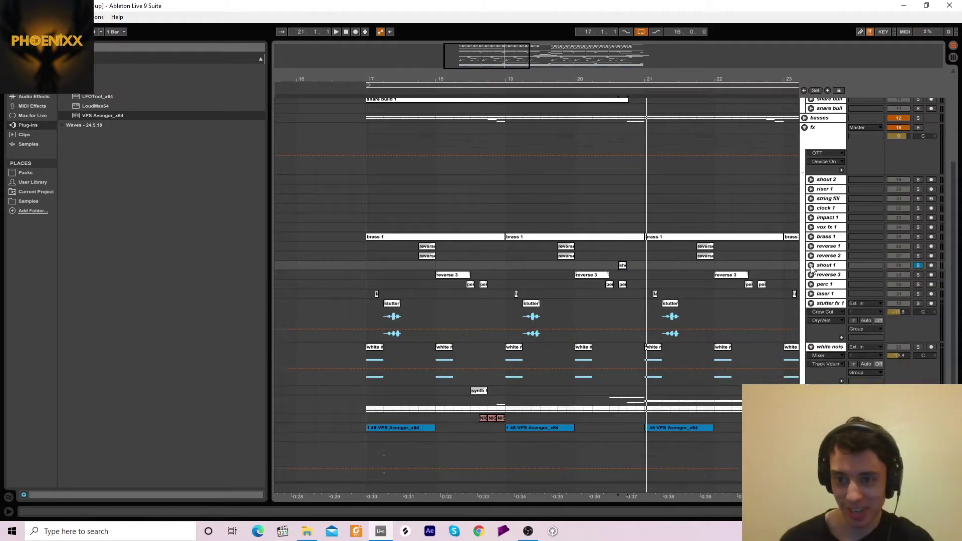
# Unfold reverse 3, solo it, and play its first clip from bar 18.
pyautogui.click(811, 274)
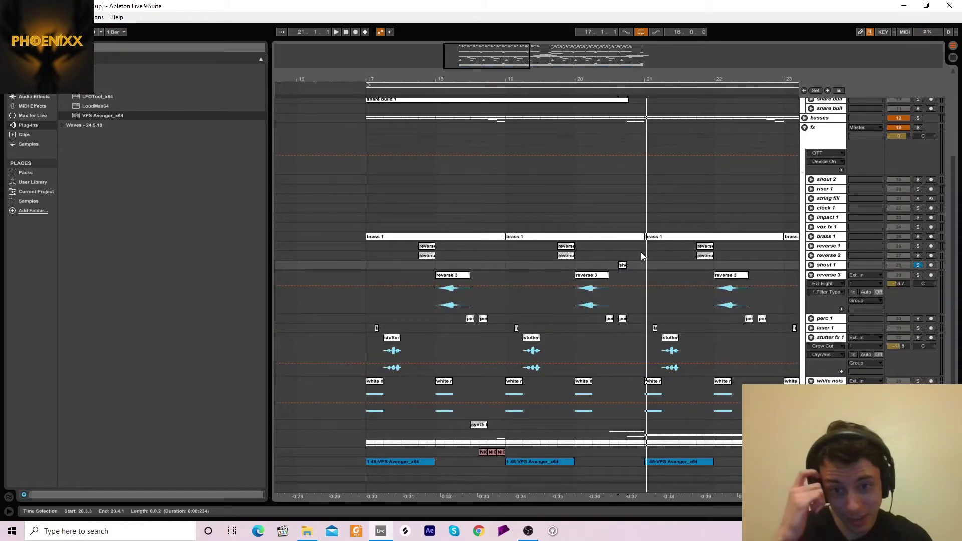
pyautogui.click(458, 276)
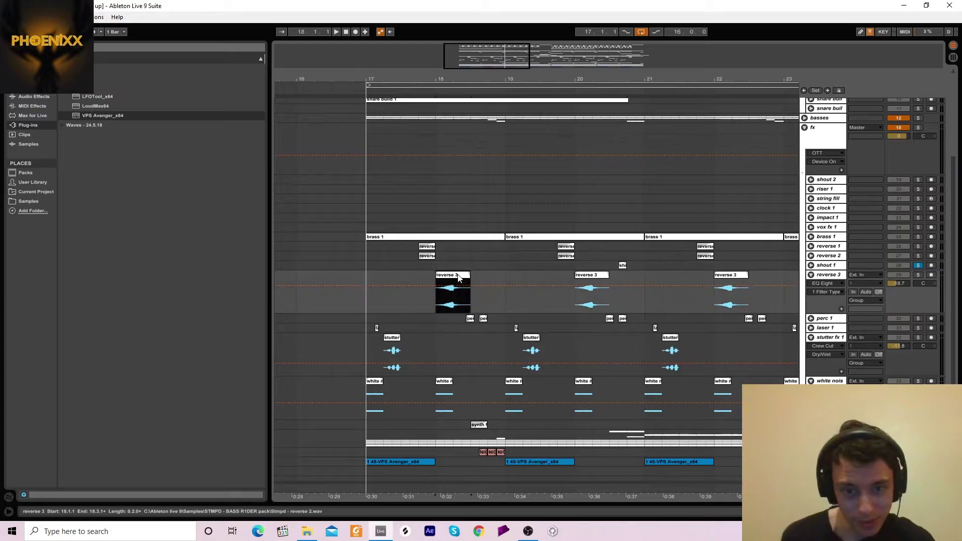
pyautogui.click(918, 274)
pyautogui.press('space')
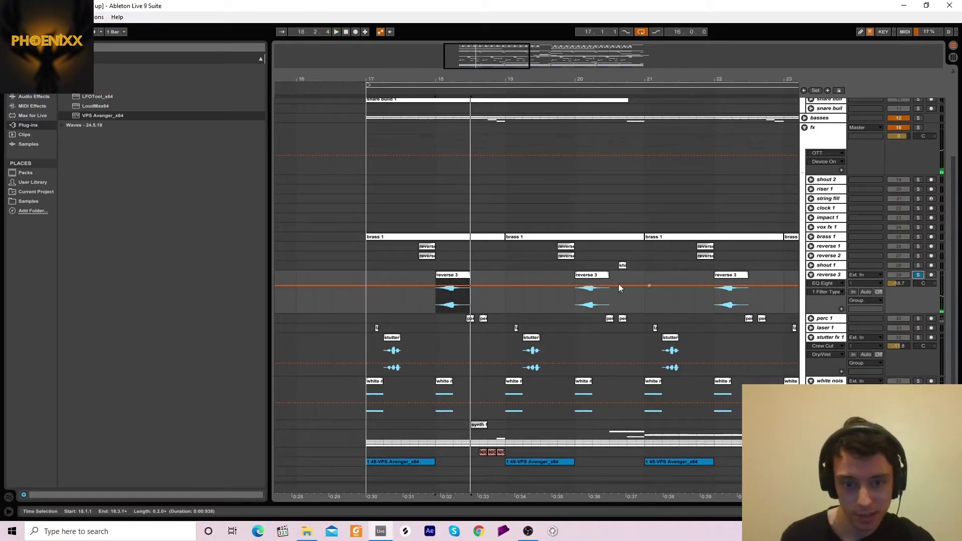
# Unfold perc 1 and listen to its first pair of clips in solo from 18.2.4.
pyautogui.click(466, 319)
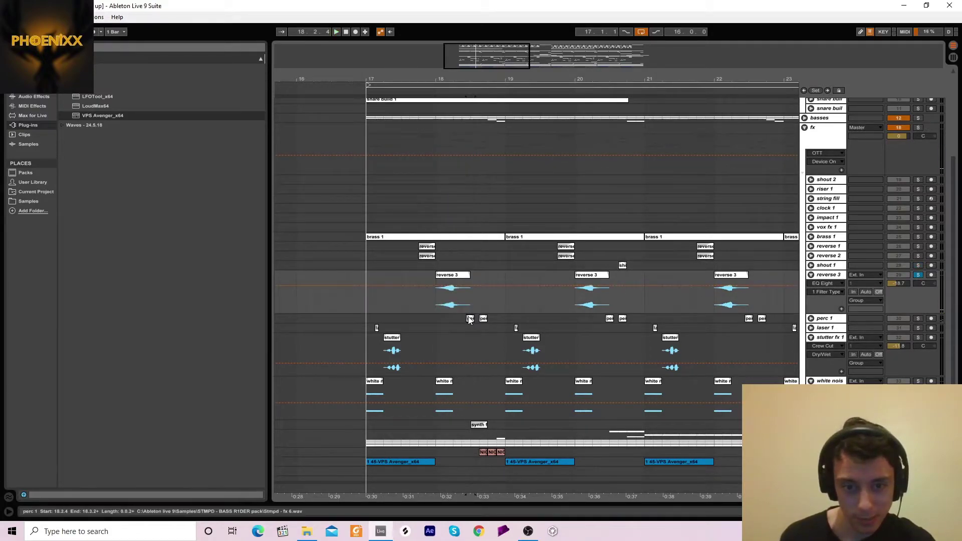
pyautogui.click(810, 319)
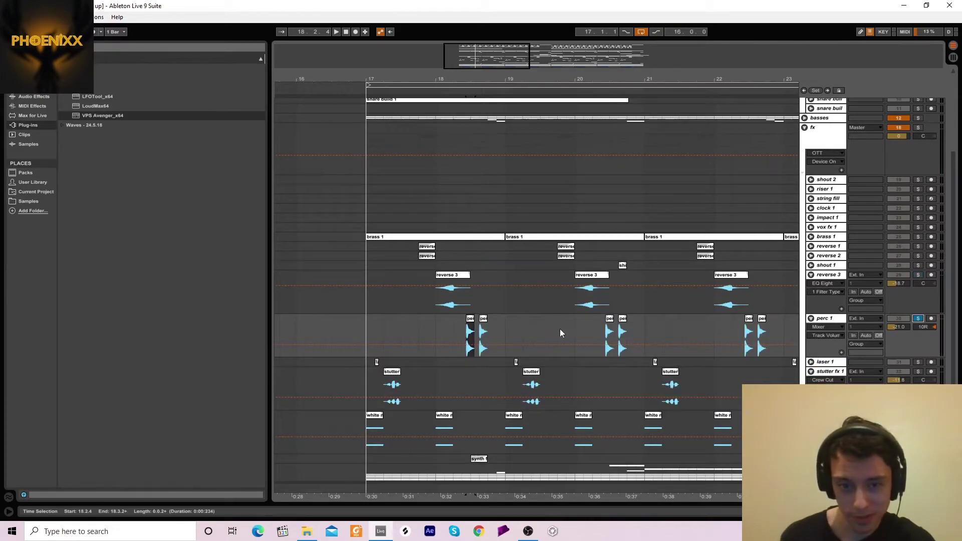
pyautogui.click(482, 319)
pyautogui.press('space')
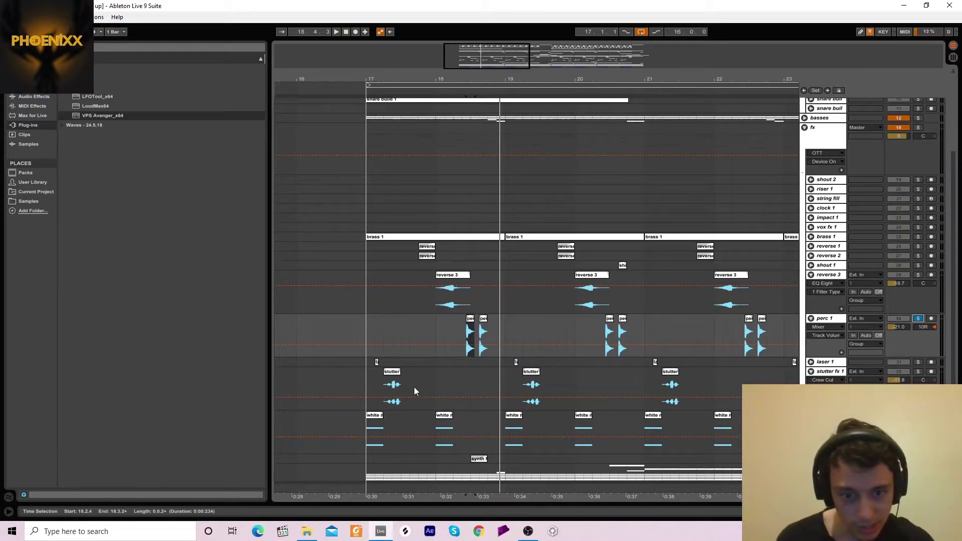
# Unfold the synth track below white noise and audition its first clip at 18.3.1 in solo.
pyautogui.moveTo(477, 458); pyautogui.dragTo(484, 461)
pyautogui.press('space')
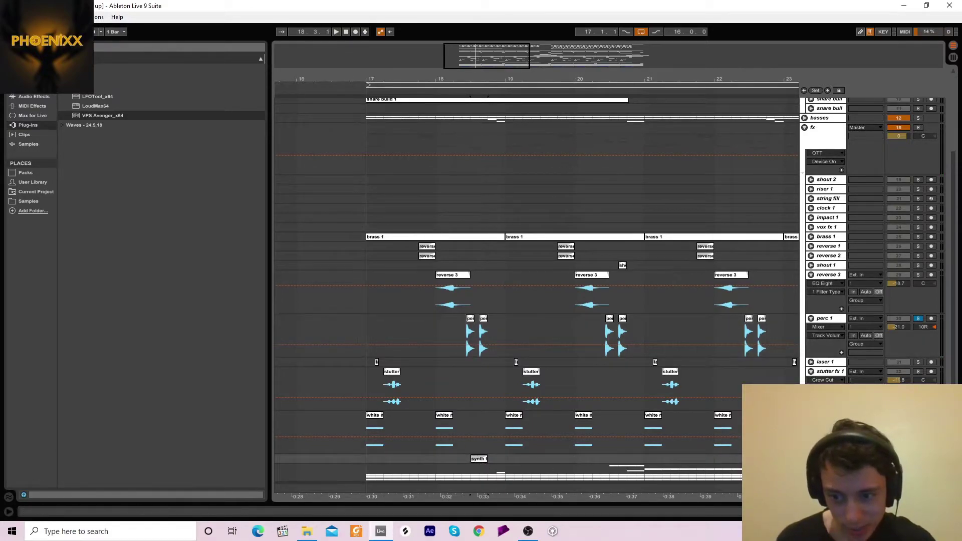
pyautogui.press('Right')
pyautogui.press('space')
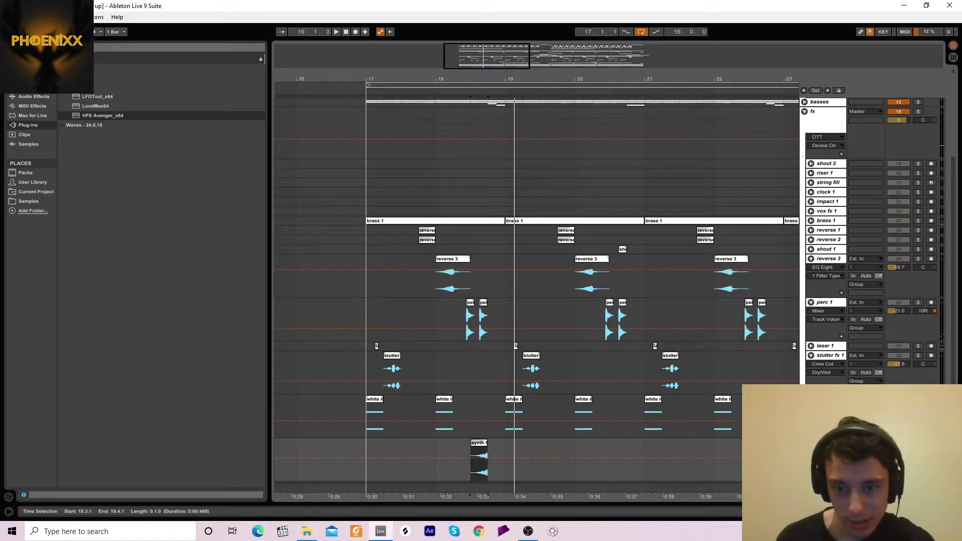
# Collapse the fx group, mute the instruments group, and play the drums, basses and fx together from bar 17.
pyautogui.moveTo(525, 80); pyautogui.dragTo(499, 50)
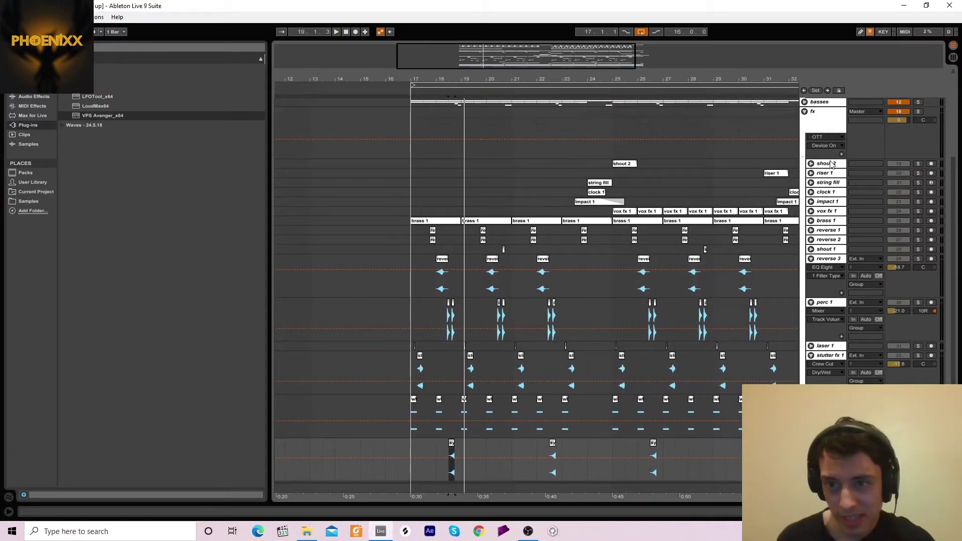
pyautogui.click(804, 112)
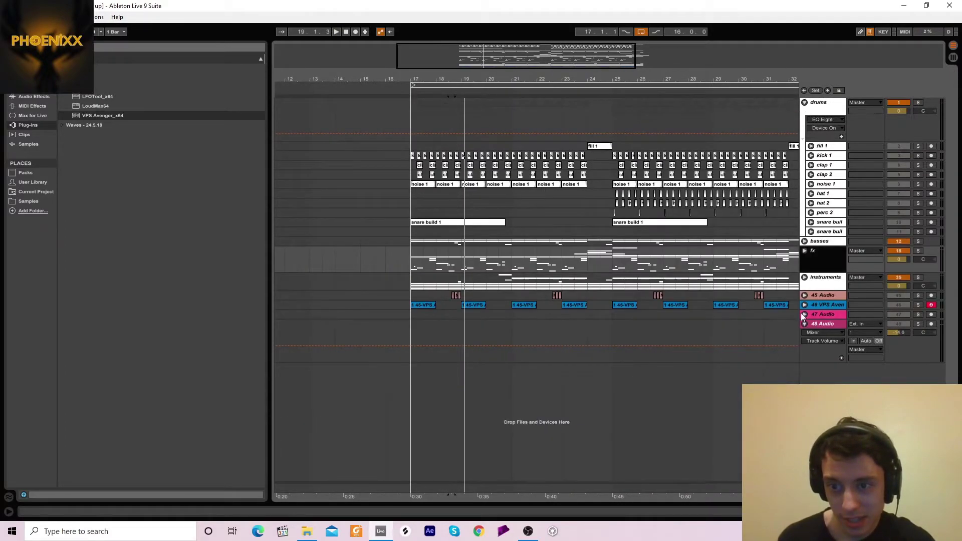
pyautogui.click(895, 281)
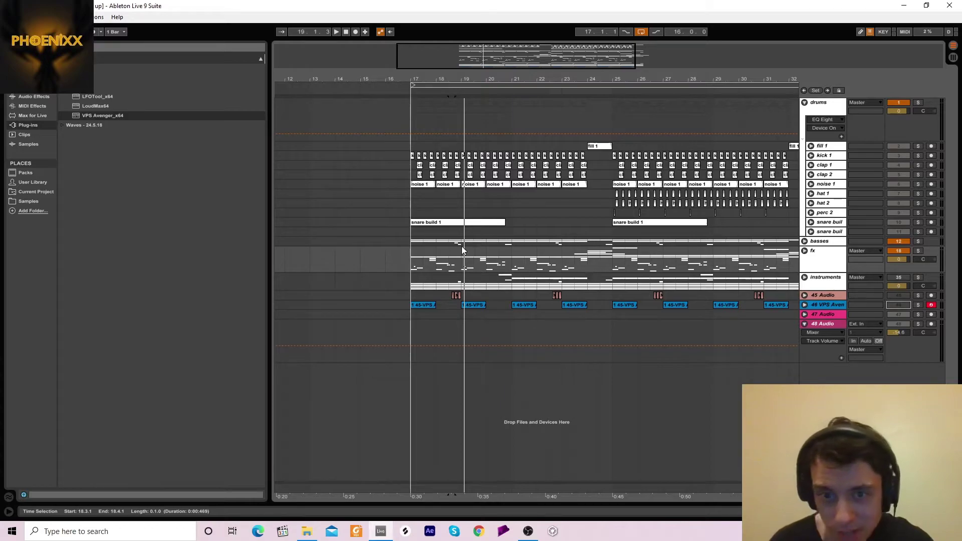
pyautogui.click(411, 121)
pyautogui.press('space')
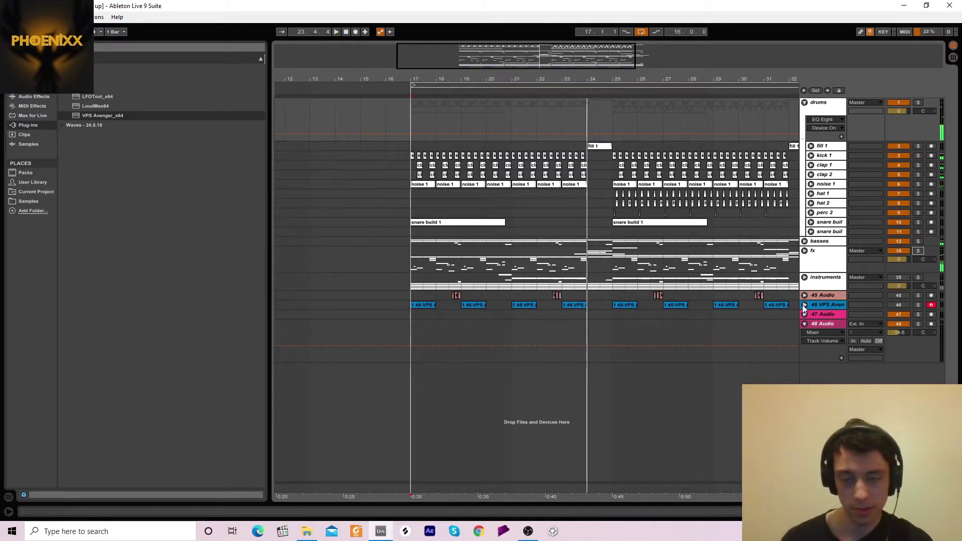
# Expand the fx group, unfold impact 1, and play it in solo from bar 24.
pyautogui.click(804, 250)
pyautogui.click(594, 343)
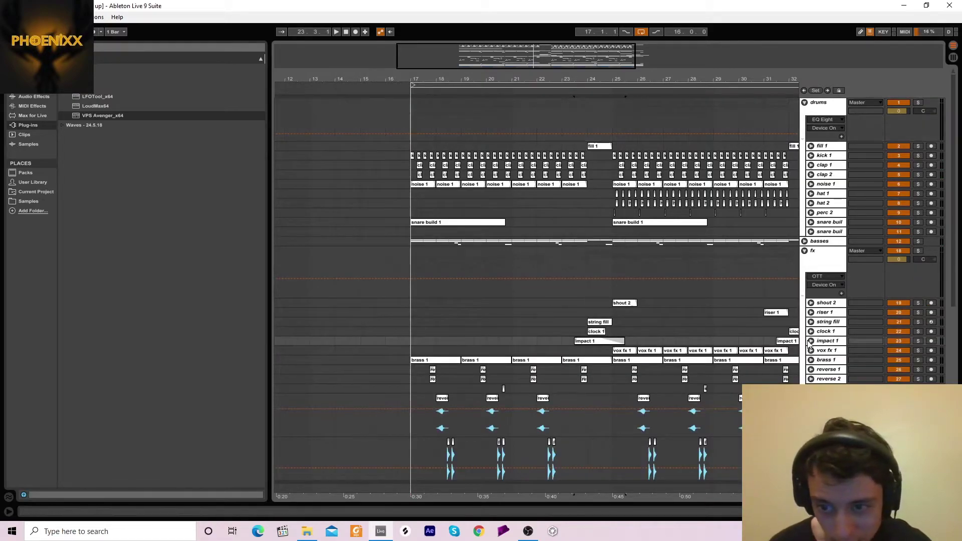
pyautogui.click(810, 341)
pyautogui.click(587, 360)
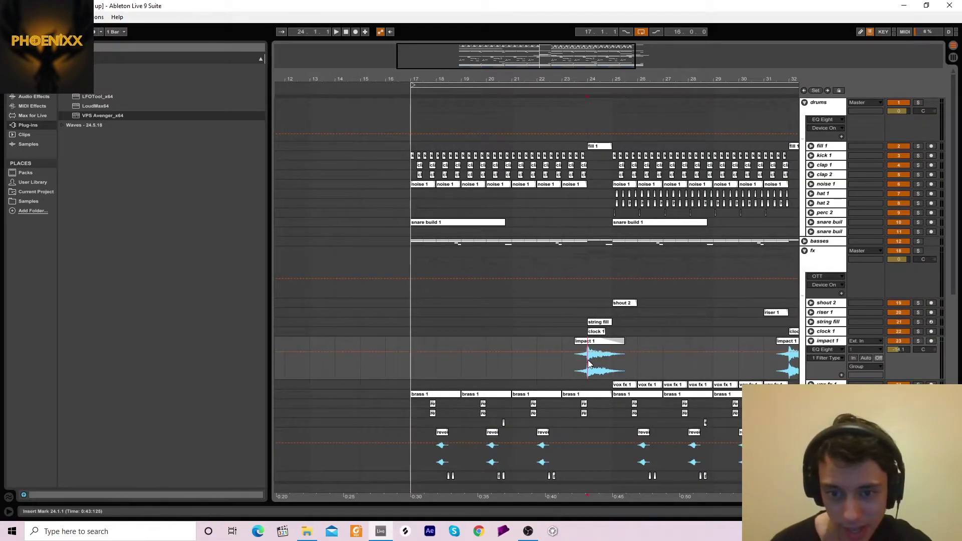
pyautogui.click(917, 341)
pyautogui.press('space')
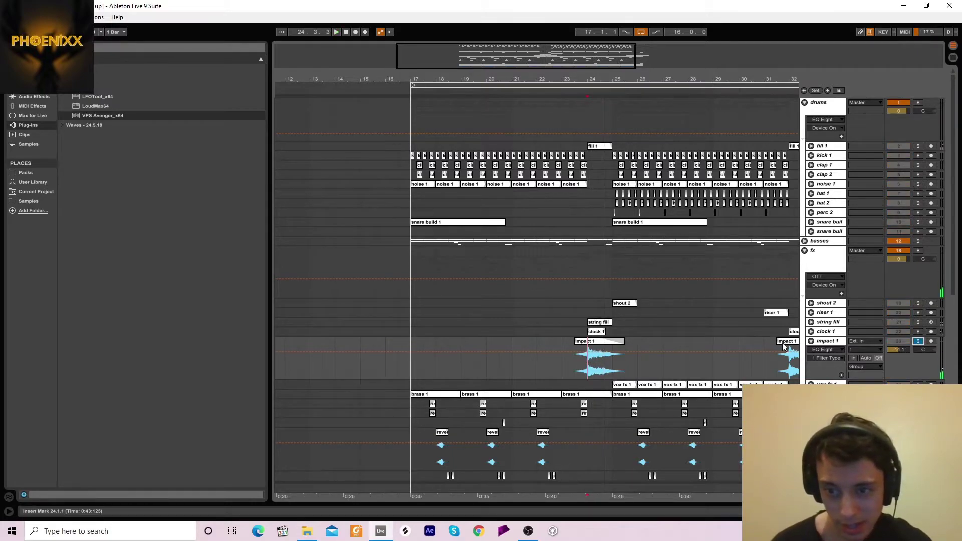
# Unfold clock 1 and string fill and listen to each one in solo during bar 24.
pyautogui.click(810, 331)
pyautogui.click(917, 331)
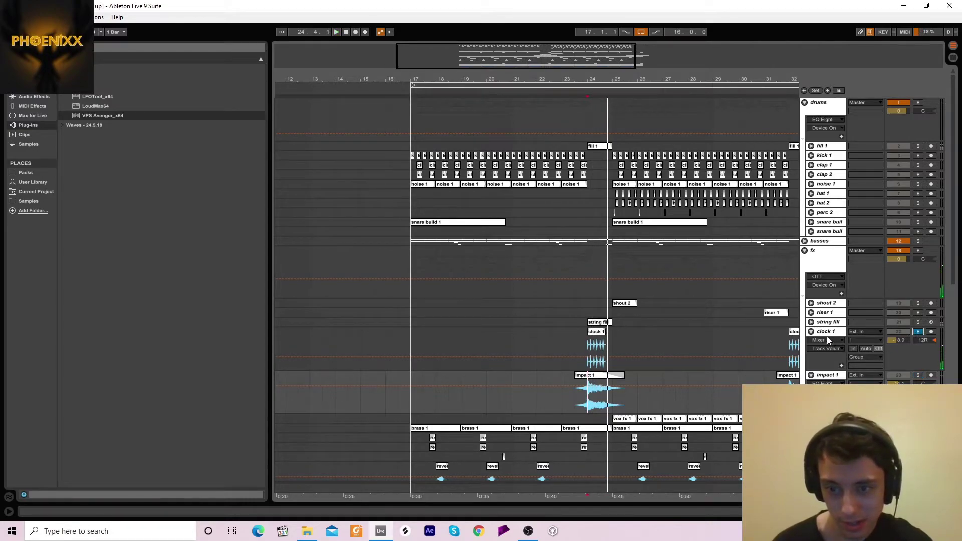
pyautogui.click(811, 321)
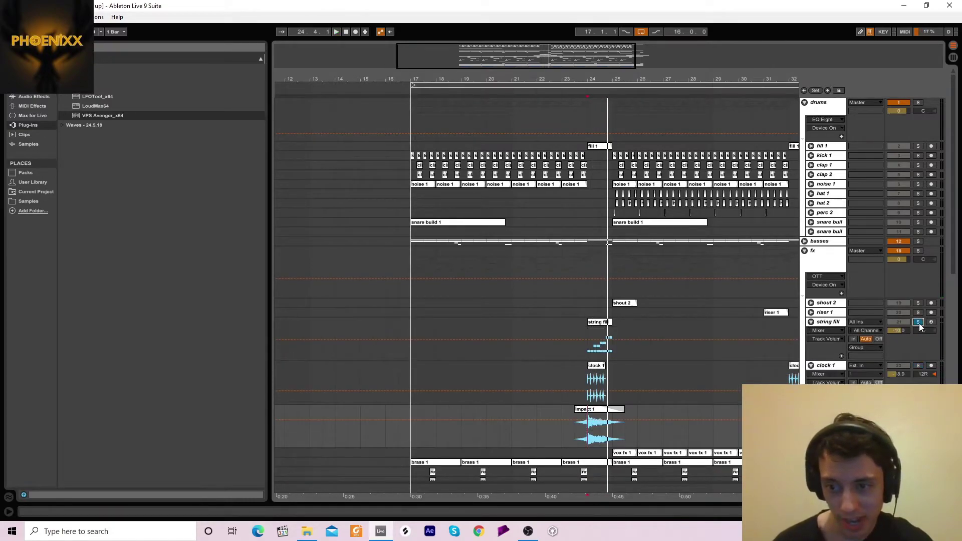
pyautogui.click(595, 326)
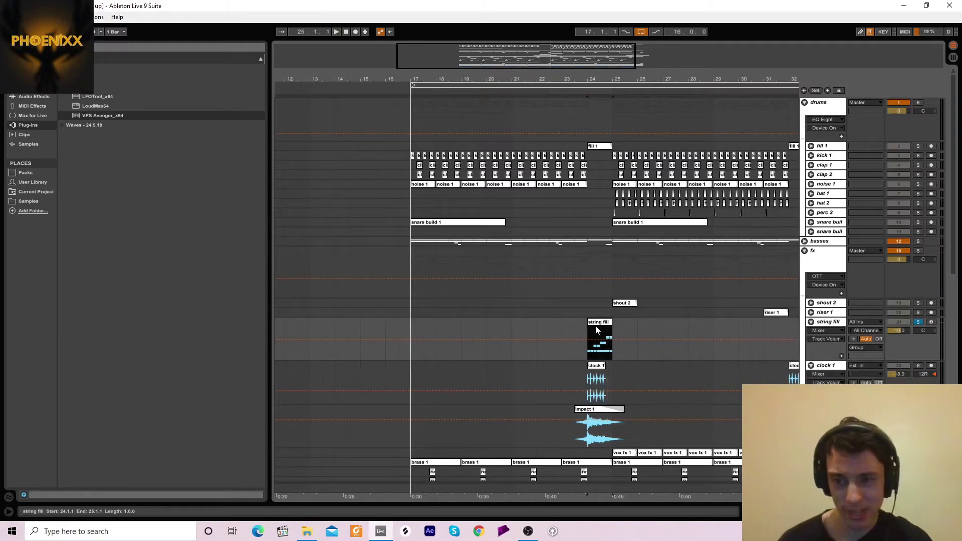
pyautogui.press('space')
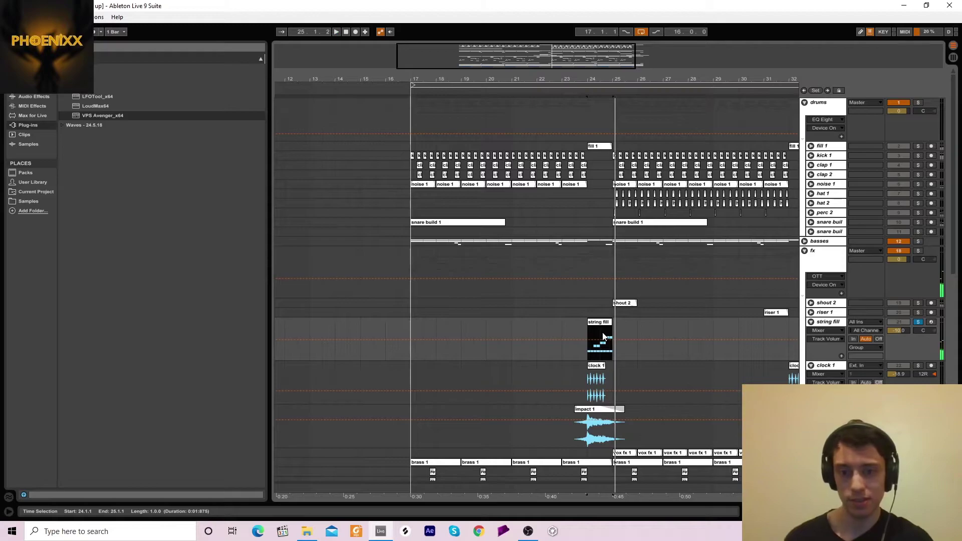
# Unfold shout 2, solo it, and play its clip from bar 25.
pyautogui.click(621, 302)
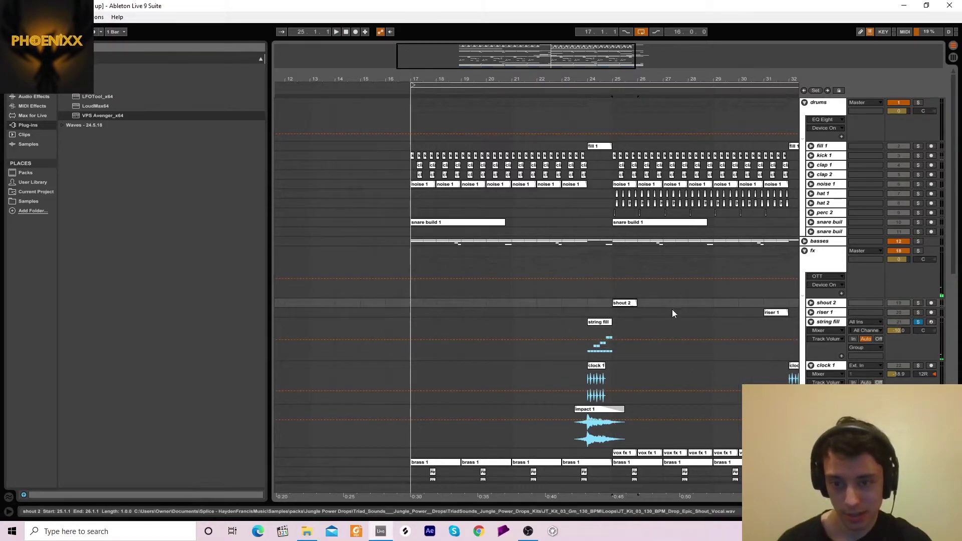
pyautogui.click(809, 304)
pyautogui.click(922, 303)
pyautogui.press('space')
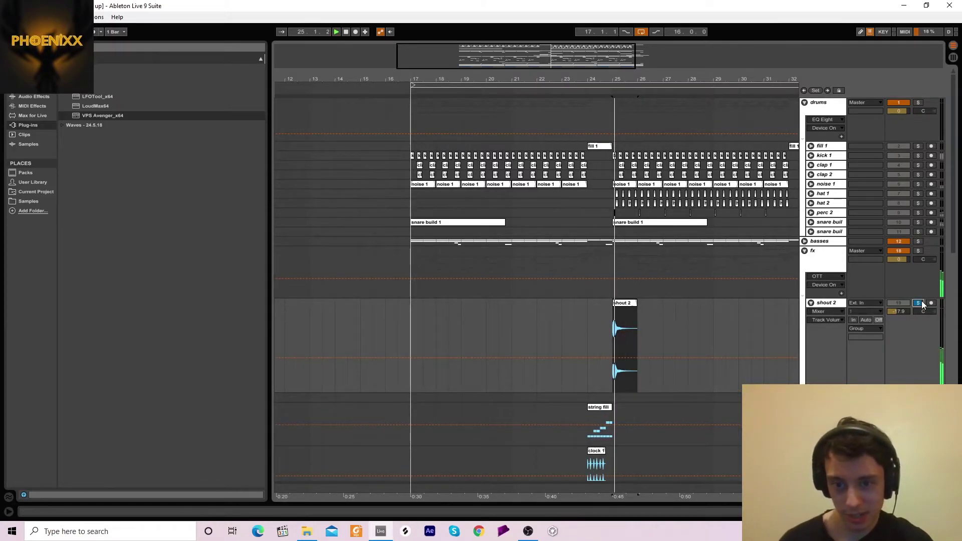
# Collapse the fx group and return playback to bar 17.
pyautogui.click(805, 251)
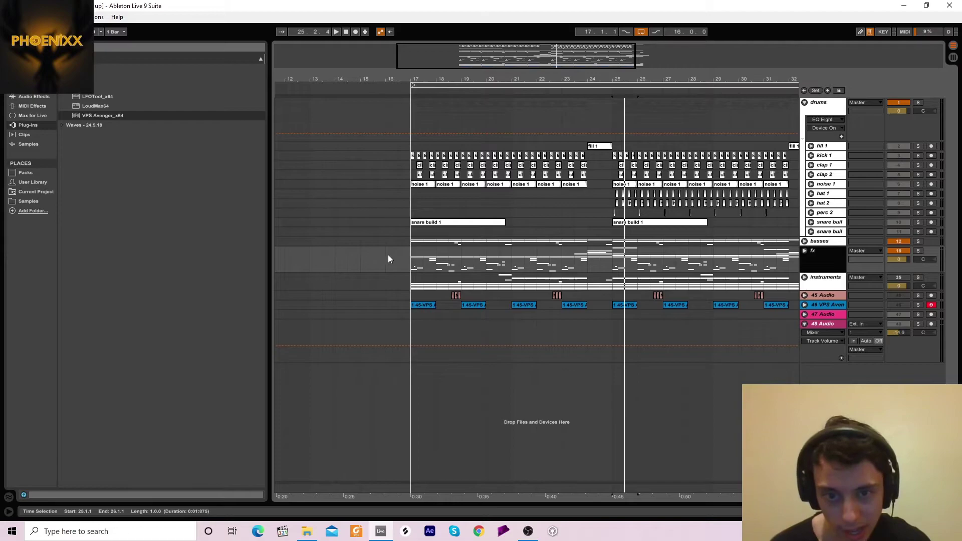
pyautogui.click(410, 259)
pyautogui.press('space')
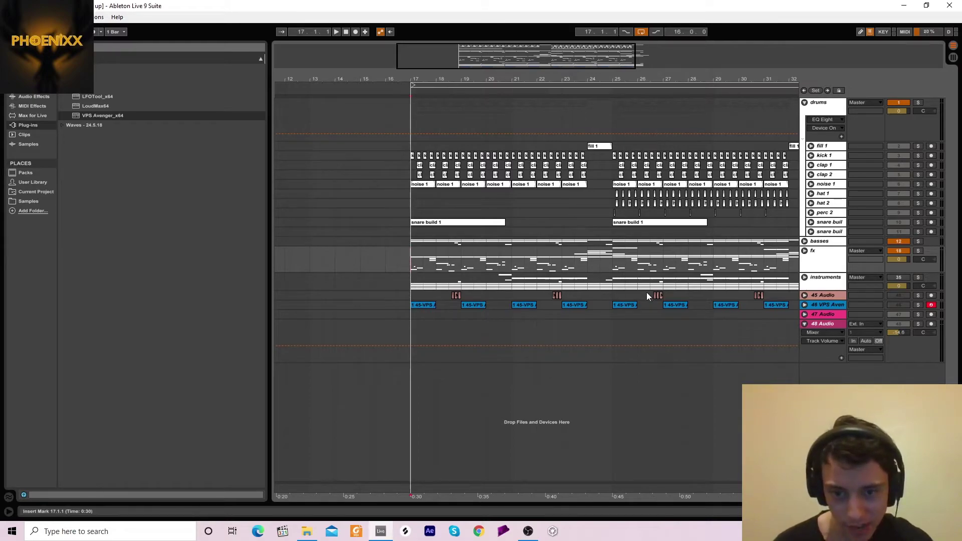
# Unfold the 45 Audio track, solo it, and listen to its first clips from 18.3.1.
pyautogui.click(805, 295)
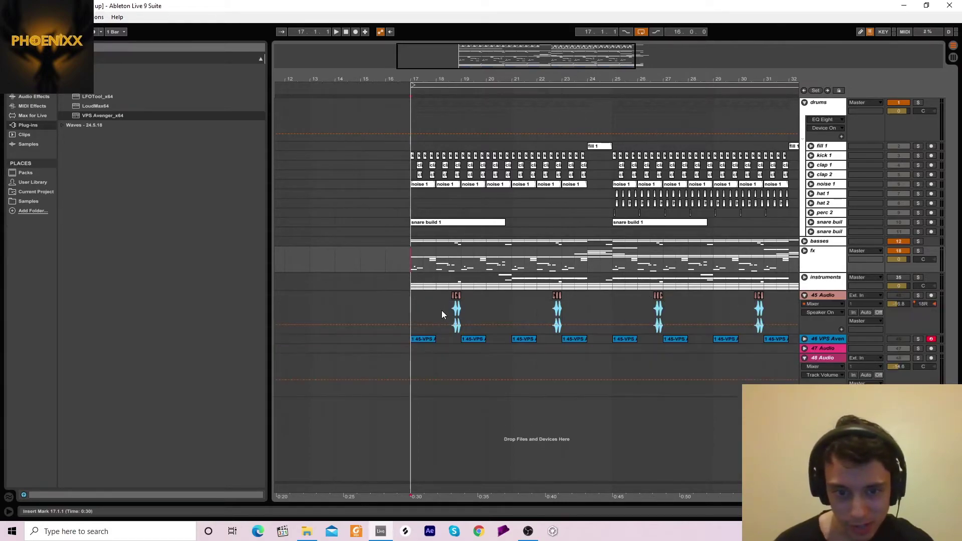
pyautogui.moveTo(420, 91); pyautogui.dragTo(426, 60)
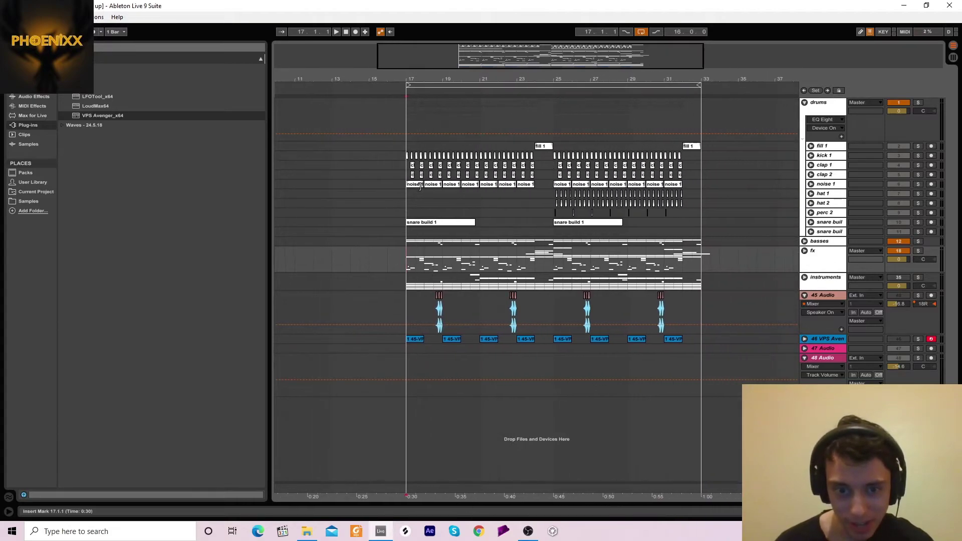
pyautogui.click(434, 301)
pyautogui.click(918, 296)
pyautogui.press('space')
pyautogui.press('space')
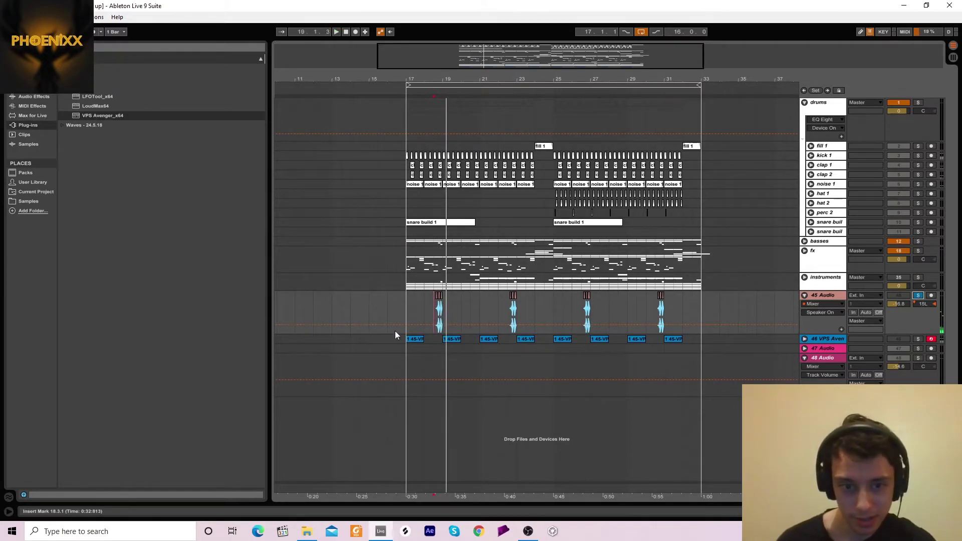
# Unfold the 46 VPS Avenger track, solo it, and listen to its first clip from bar 17.
pyautogui.click(414, 341)
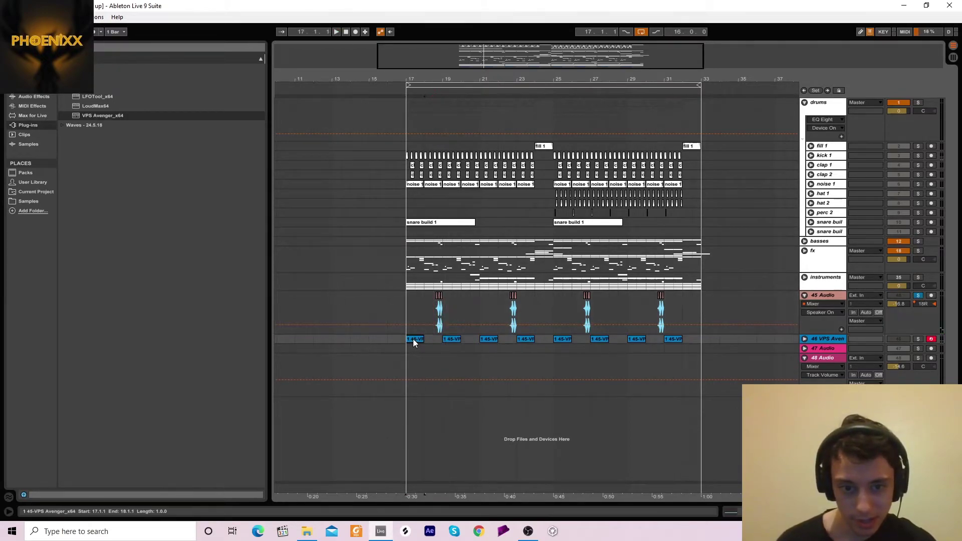
pyautogui.click(804, 339)
pyautogui.click(919, 340)
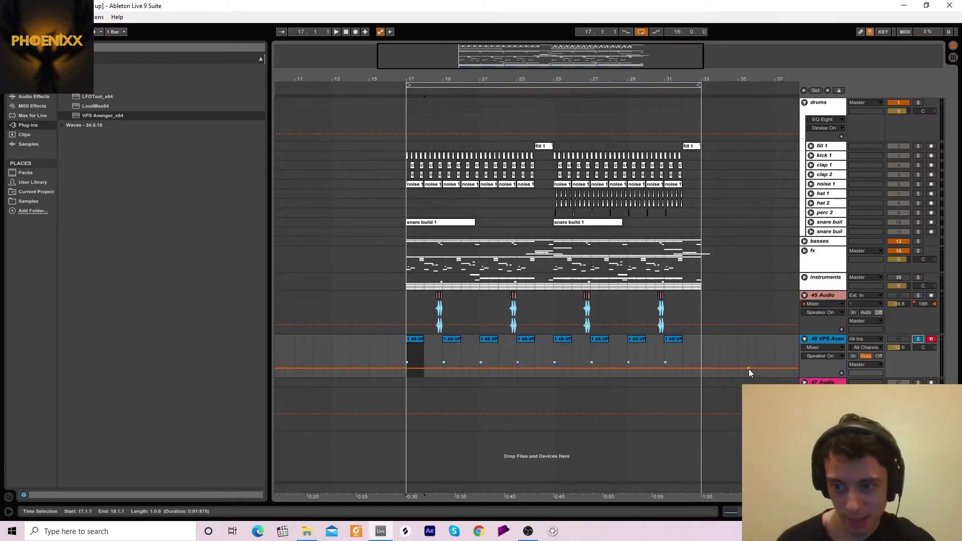
pyautogui.press('space')
pyautogui.press('space')
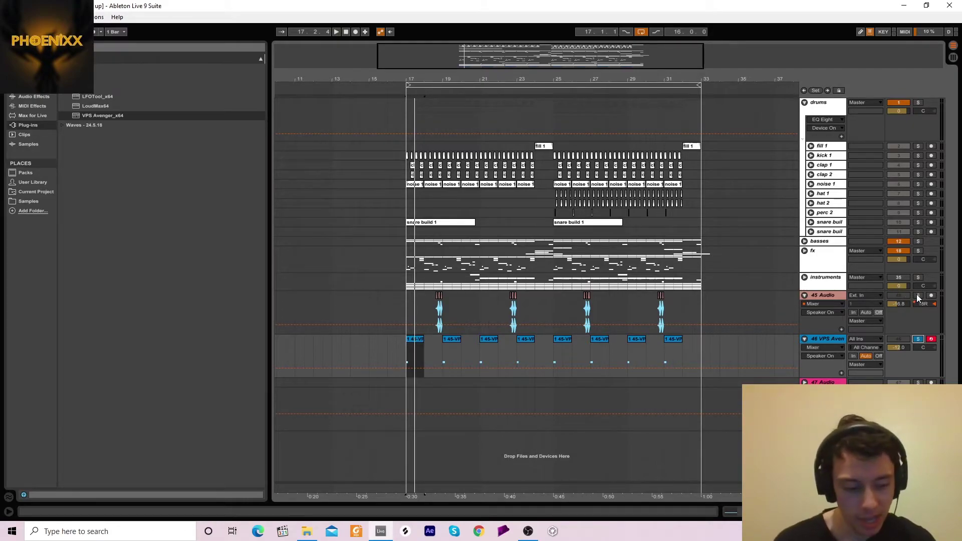
# Clear the solos on 45 Audio and 46 VPS Avenger and play the drop from bar 17 with both tracks active.
pyautogui.click(910, 281)
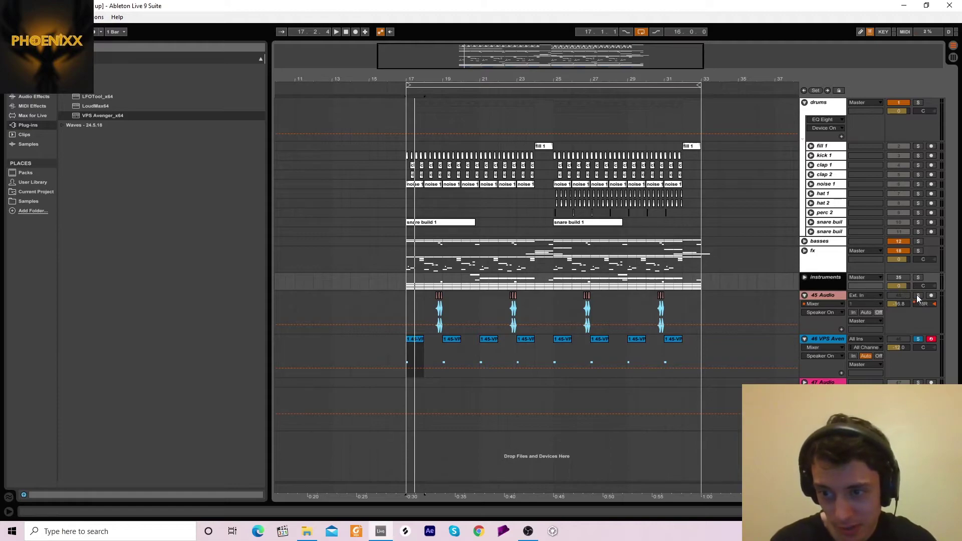
pyautogui.click(919, 298)
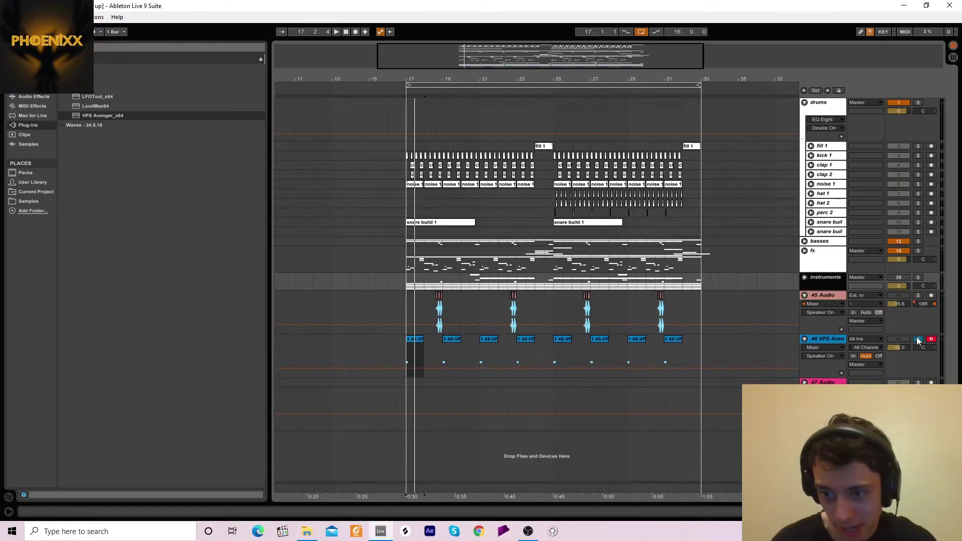
pyautogui.click(895, 295)
pyautogui.press('space')
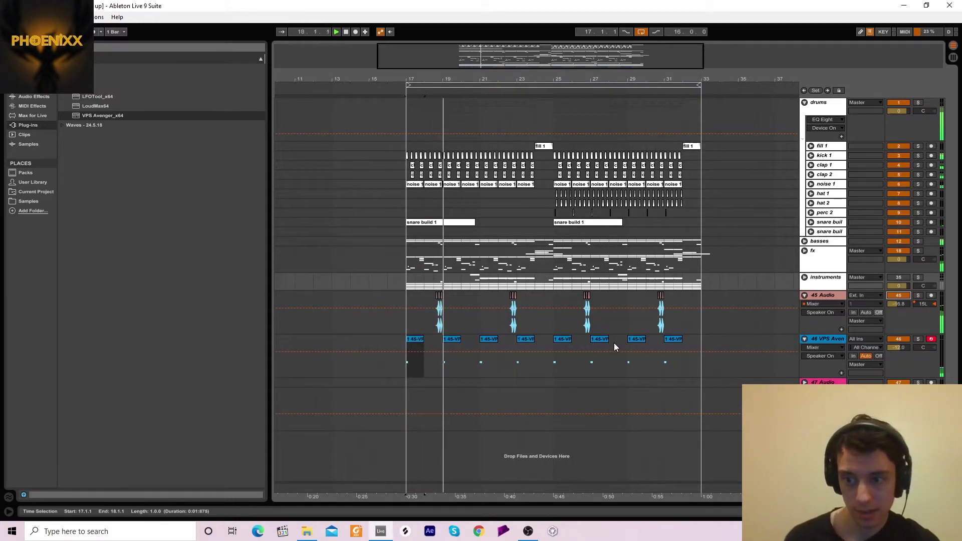
# Mute 45 Audio and 46 VPS Avenger to hear the drop without them, and reactivate both tracks.
pyautogui.click(897, 296)
pyautogui.click(894, 340)
pyautogui.press('space')
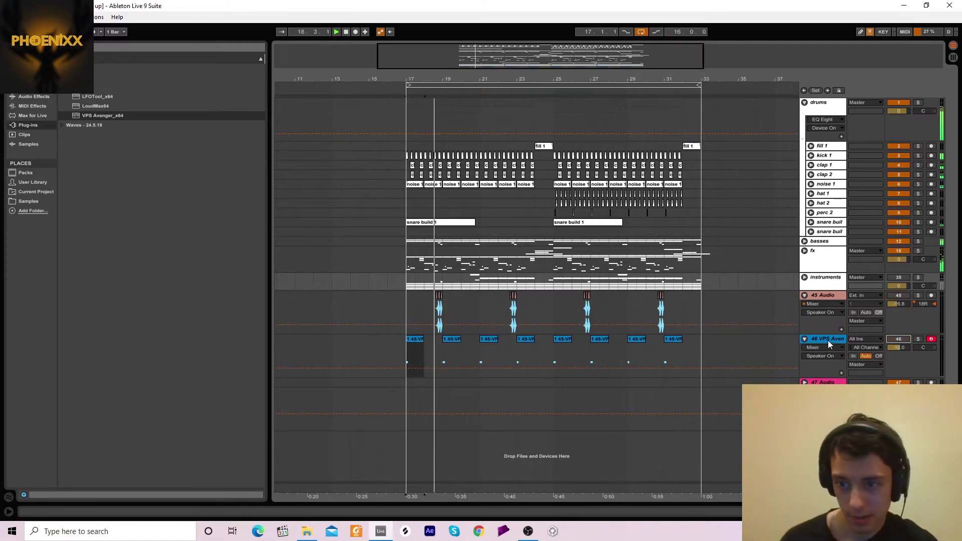
pyautogui.click(890, 297)
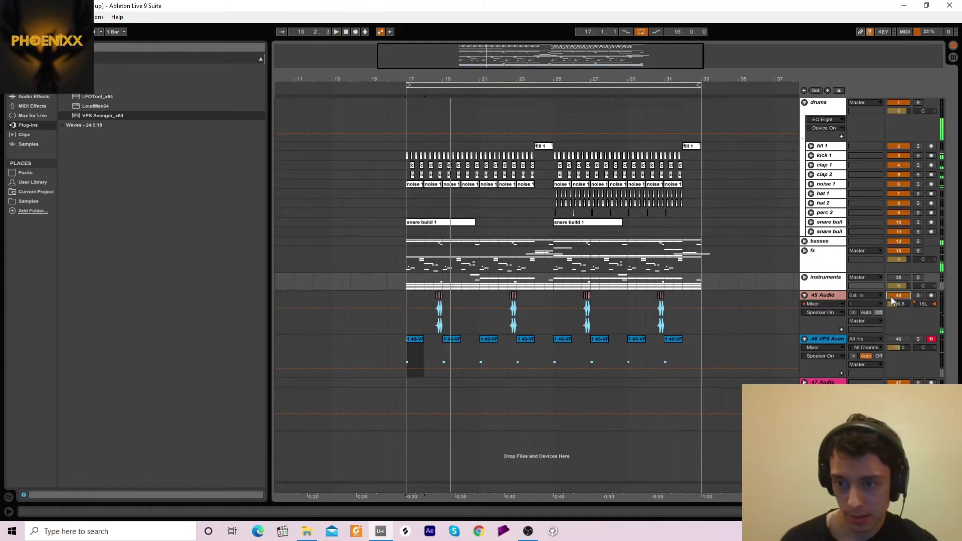
pyautogui.click(894, 340)
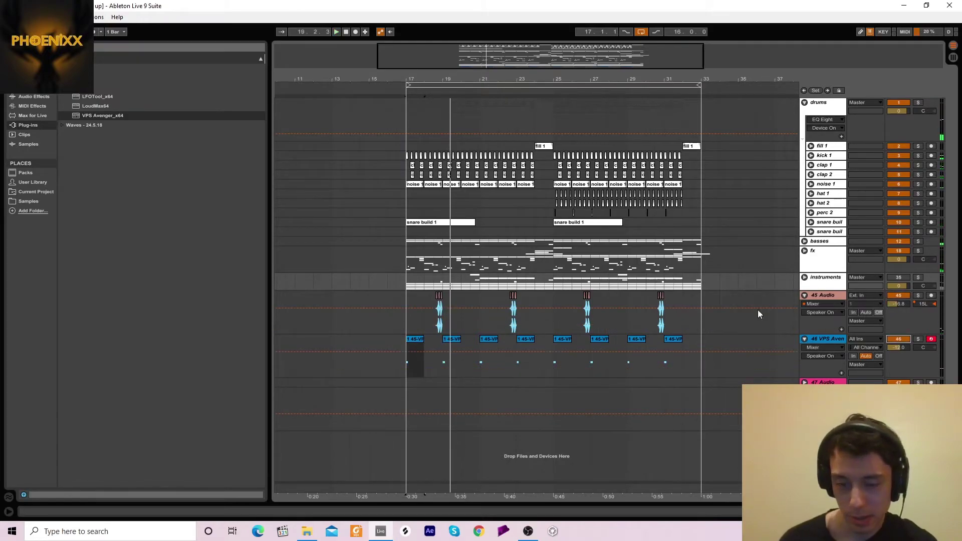
# Compare the drop from 18.3.1 with 45 Audio active and muted, and leave the track active.
pyautogui.click(433, 298)
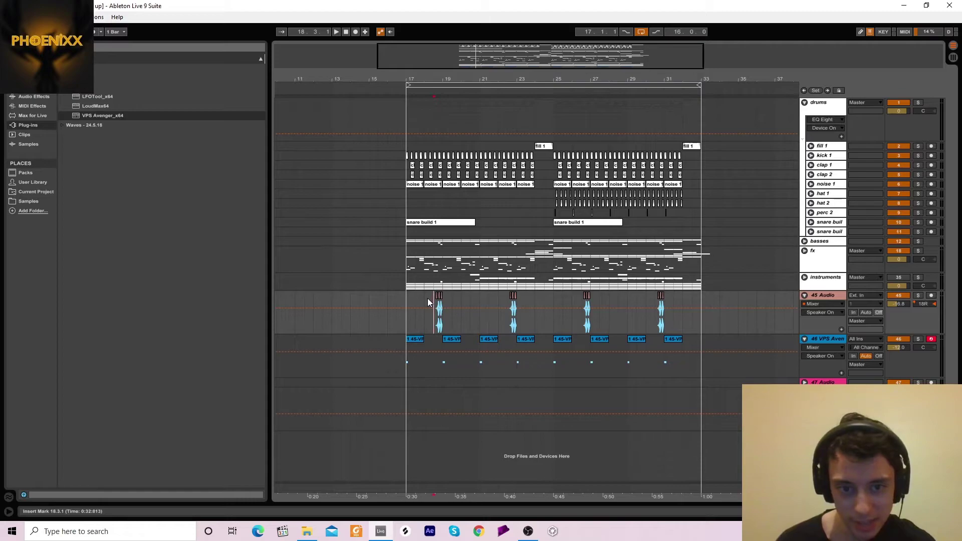
pyautogui.press('space')
pyautogui.click(898, 295)
pyautogui.press('space')
pyautogui.press('space')
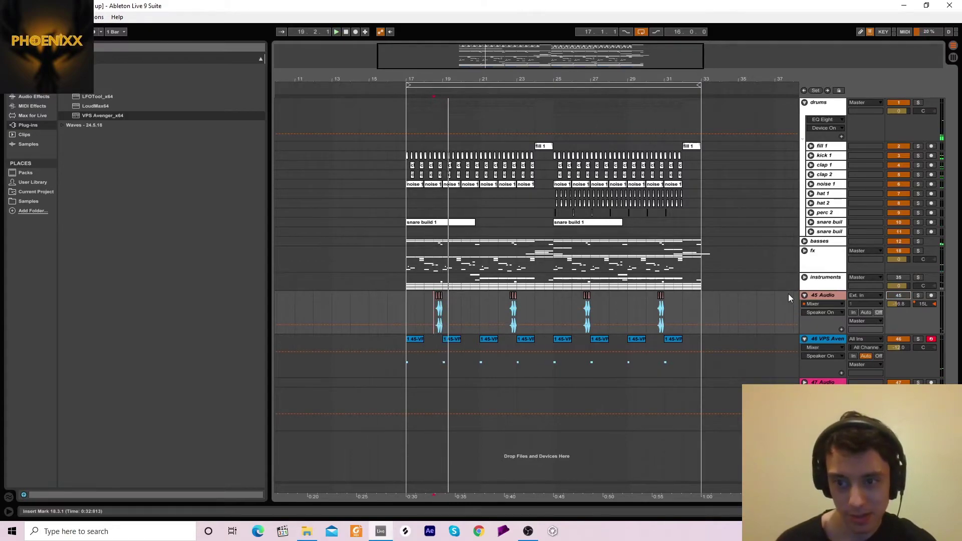
pyautogui.click(897, 296)
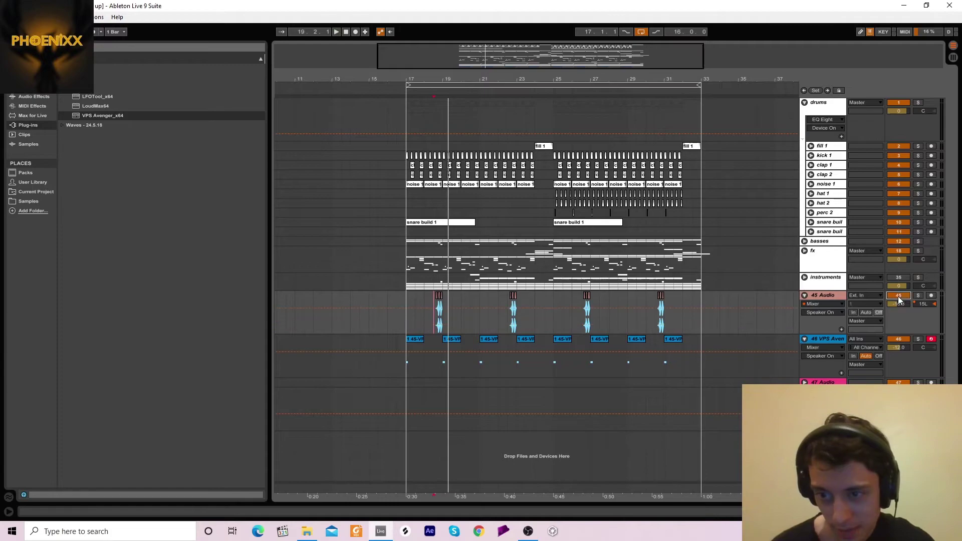
# Expand the instruments group, unfold the lead 1 track below lead layer, and play it in solo from bar 17.
pyautogui.click(803, 277)
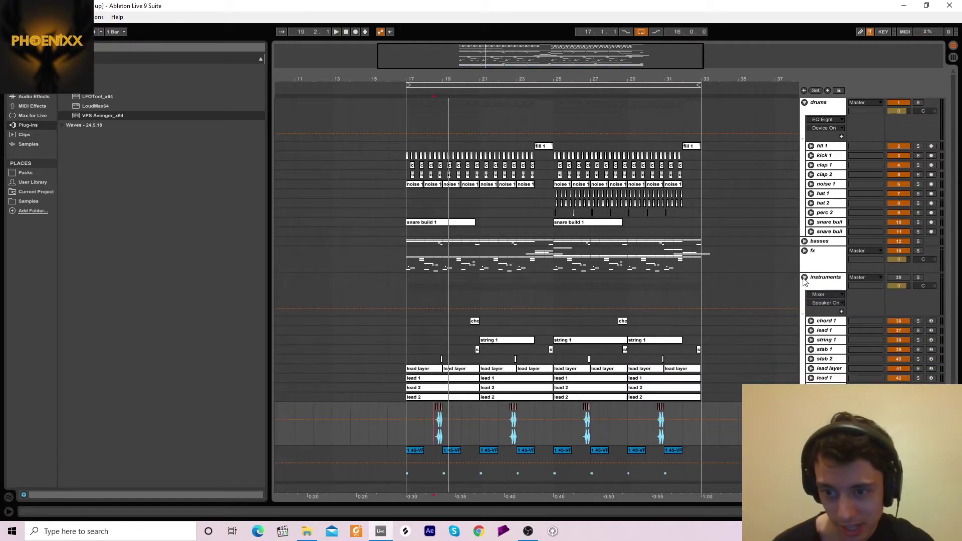
pyautogui.scroll(-3, 937, 257)
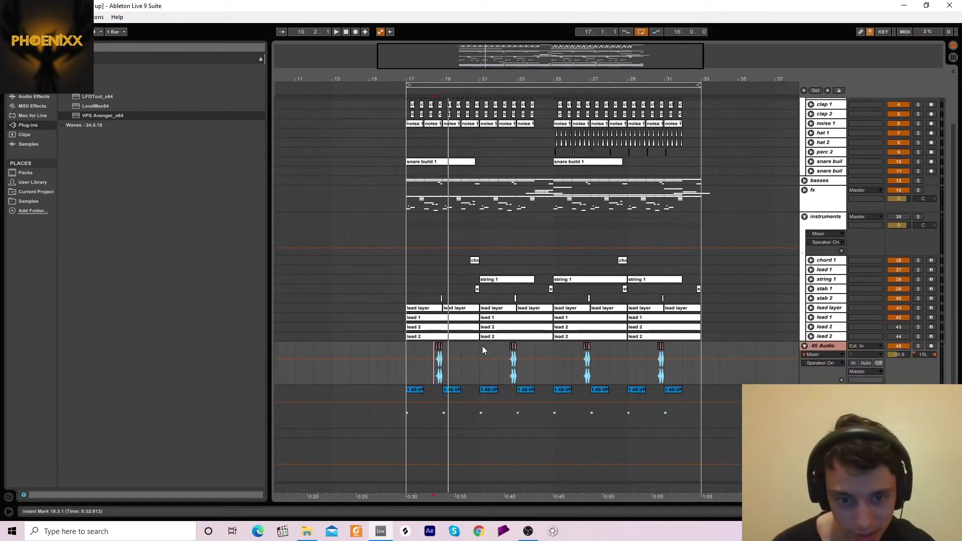
pyautogui.click(420, 319)
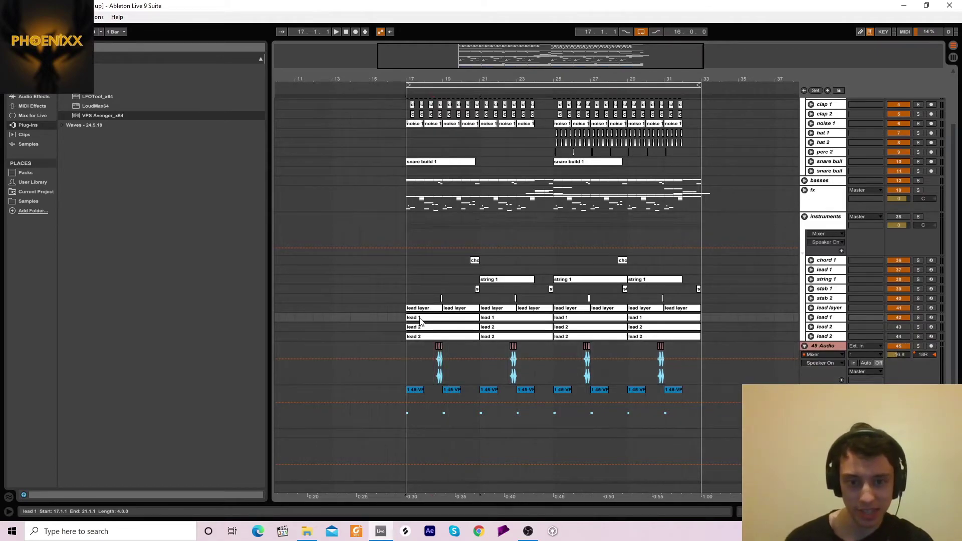
pyautogui.click(666, 319)
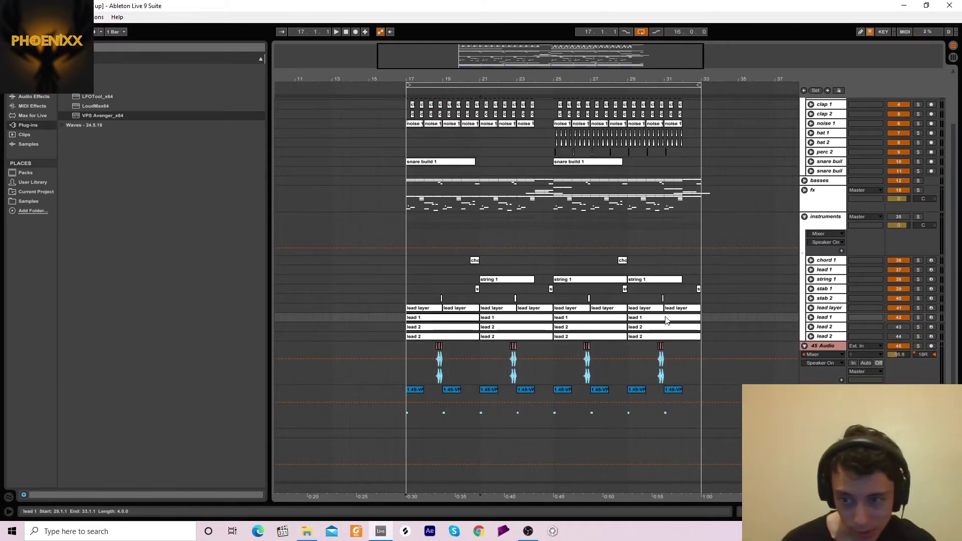
pyautogui.click(810, 317)
pyautogui.click(444, 325)
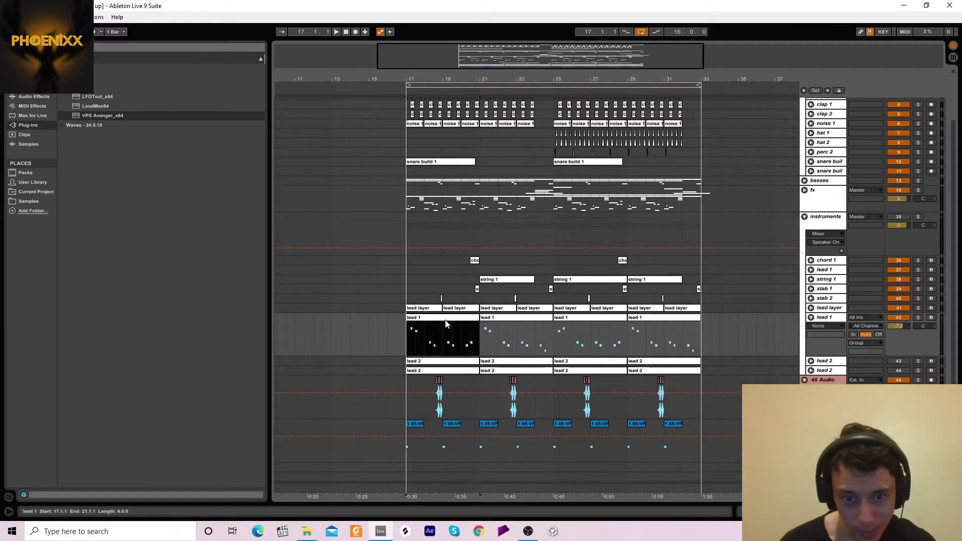
pyautogui.click(917, 318)
pyautogui.press('space')
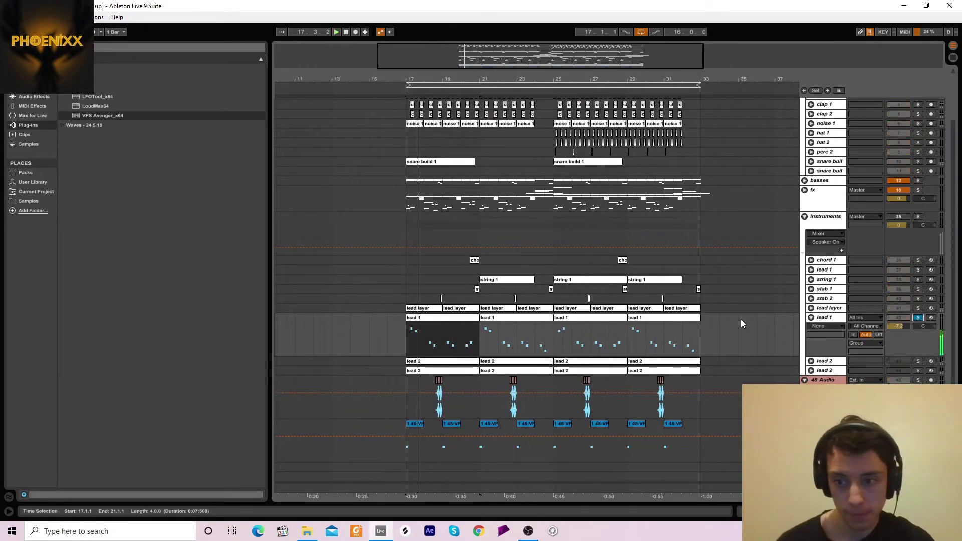
# Activate the instruments group and listen to the soloed lead 1 from bar 17 with its device chain shown.
pyautogui.click(896, 219)
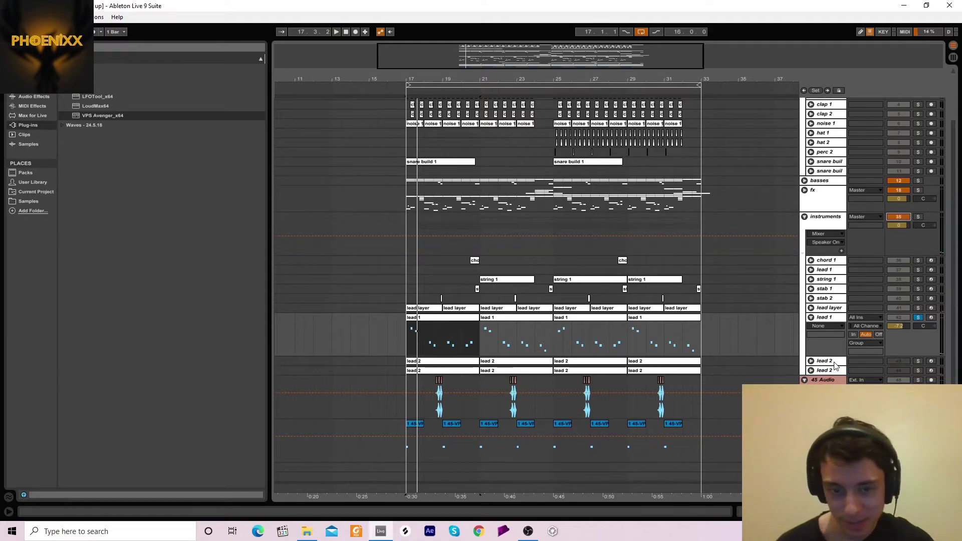
pyautogui.click(442, 322)
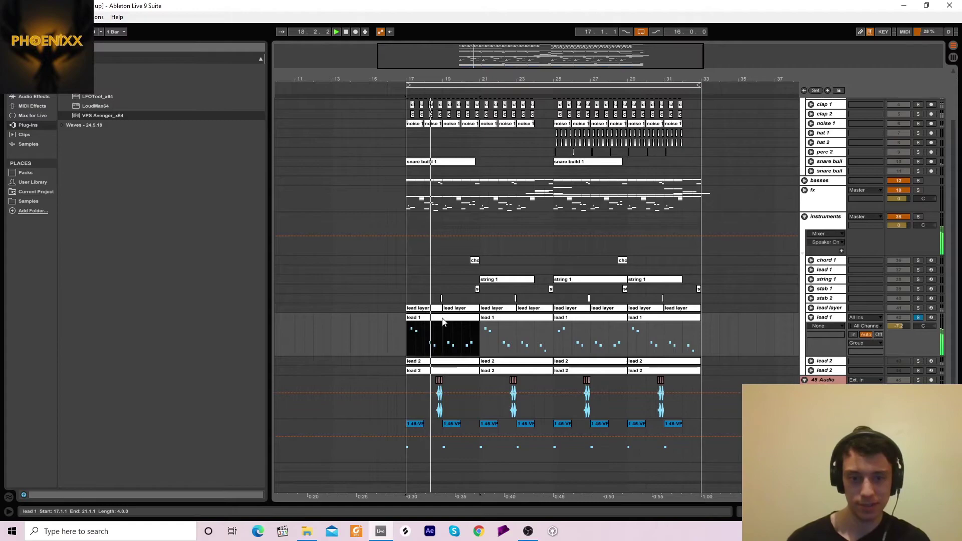
pyautogui.doubleClick(820, 321)
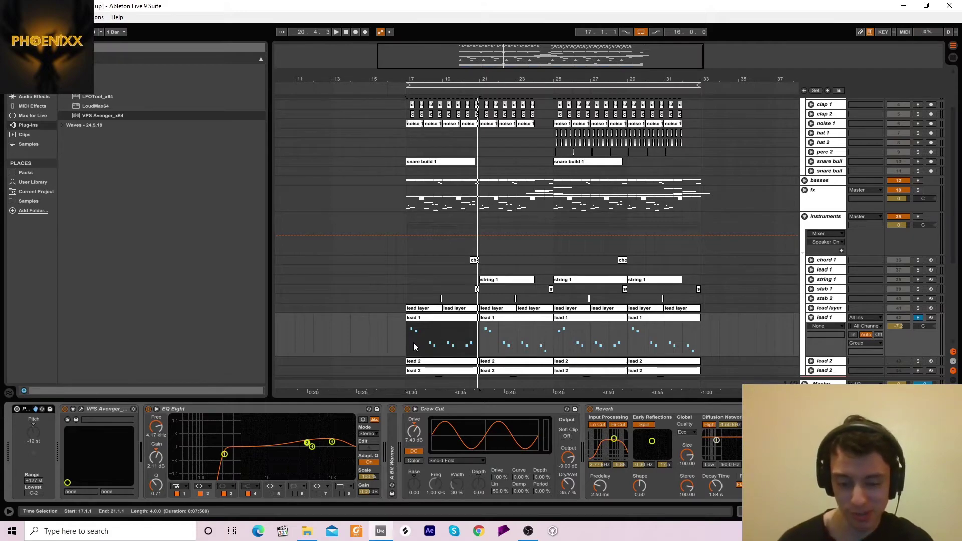
pyautogui.press('space')
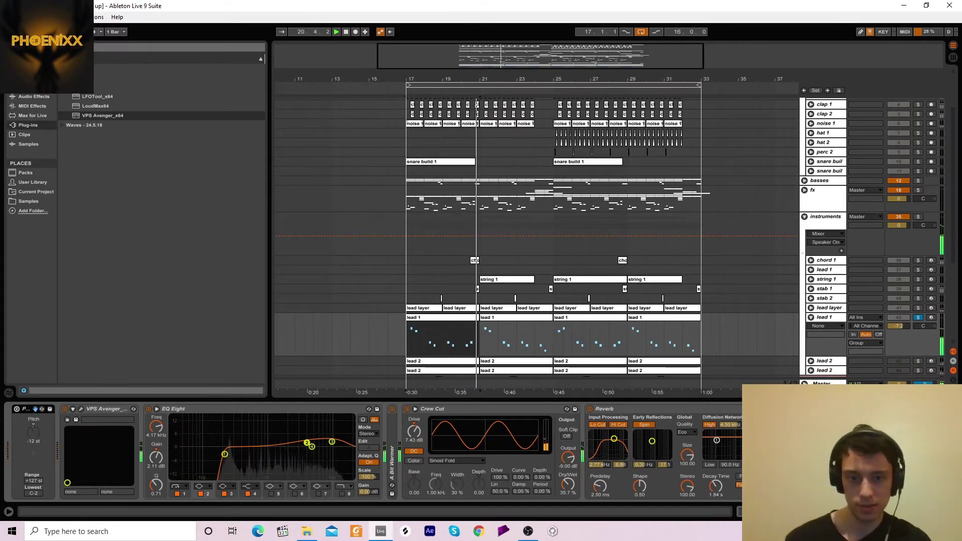
pyautogui.press('space')
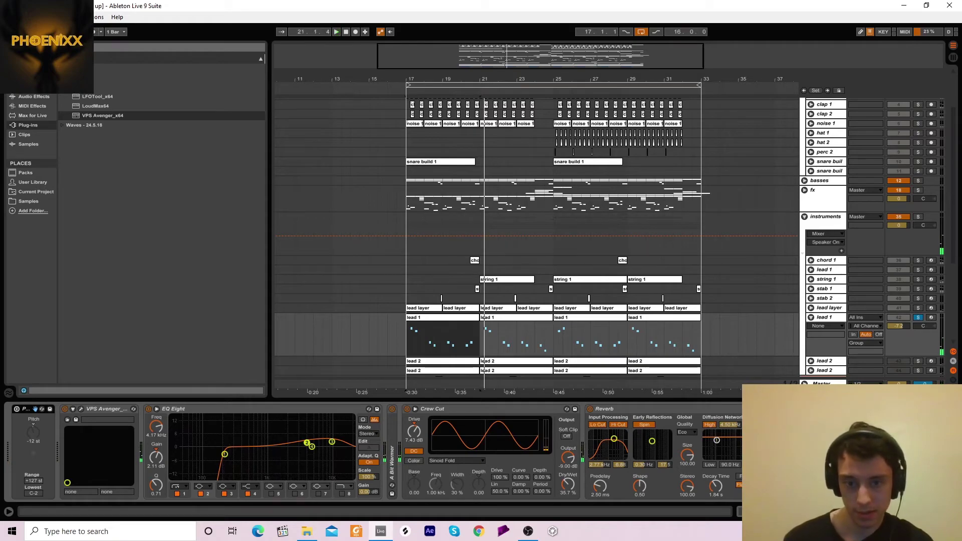
# Fold lead 1 and clear its solo, and view the notes of the first lead 2 track before folding it.
pyautogui.click(810, 317)
pyautogui.click(810, 326)
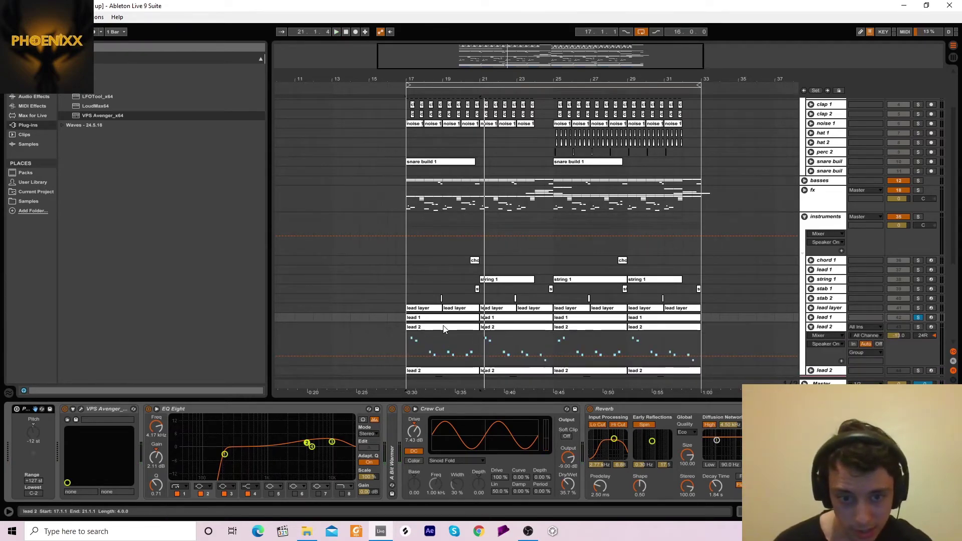
pyautogui.click(811, 326)
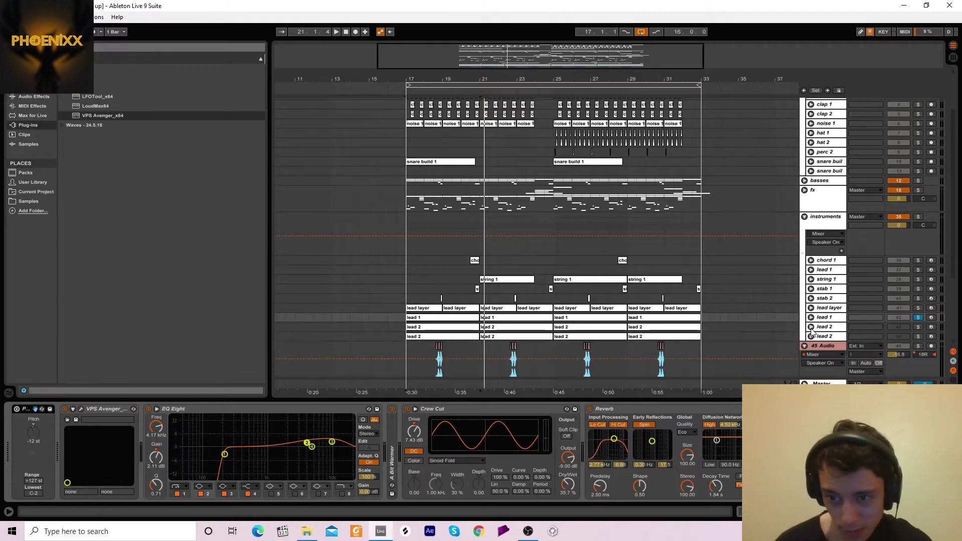
pyautogui.click(917, 317)
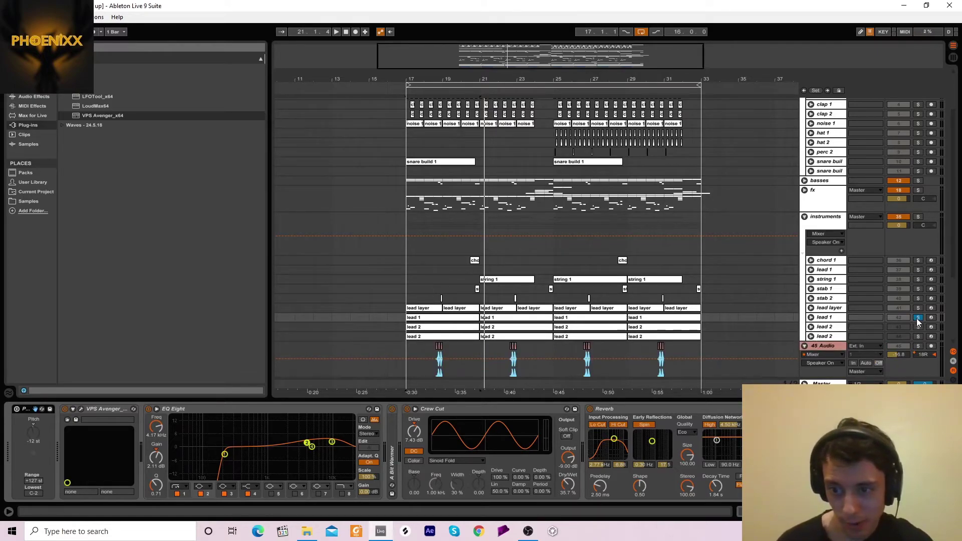
pyautogui.click(810, 327)
pyautogui.click(810, 327)
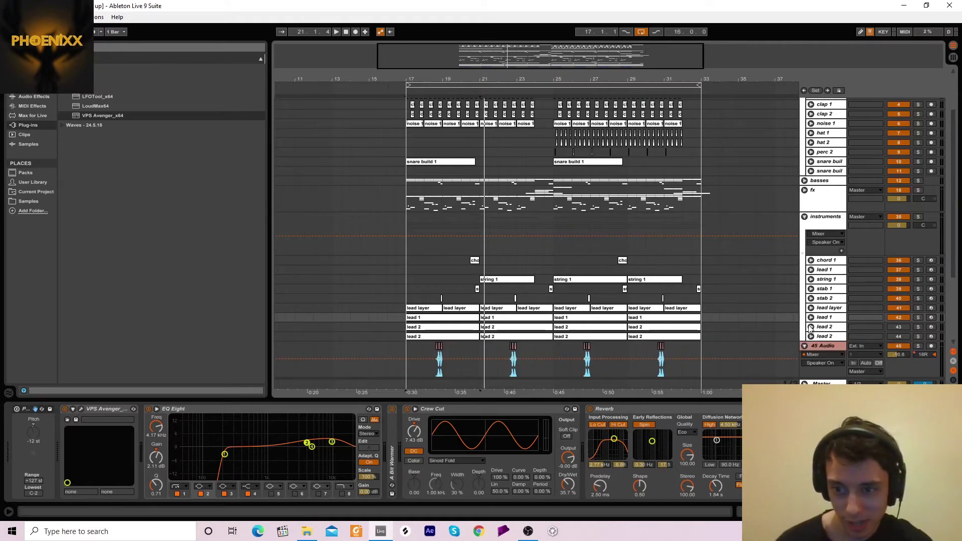
# Unfold lead layer, solo it, and listen to its first clip from bar 17.
pyautogui.click(810, 307)
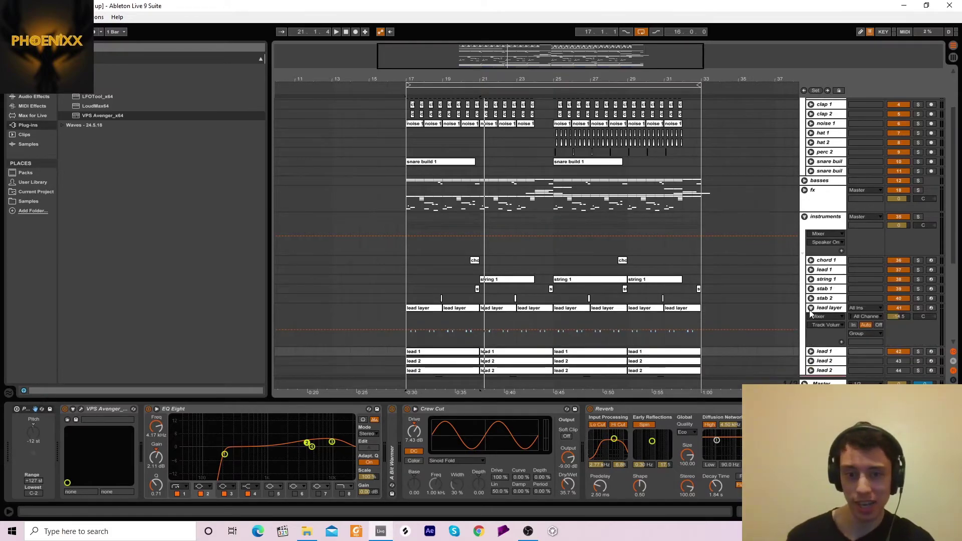
pyautogui.click(917, 307)
pyautogui.click(424, 325)
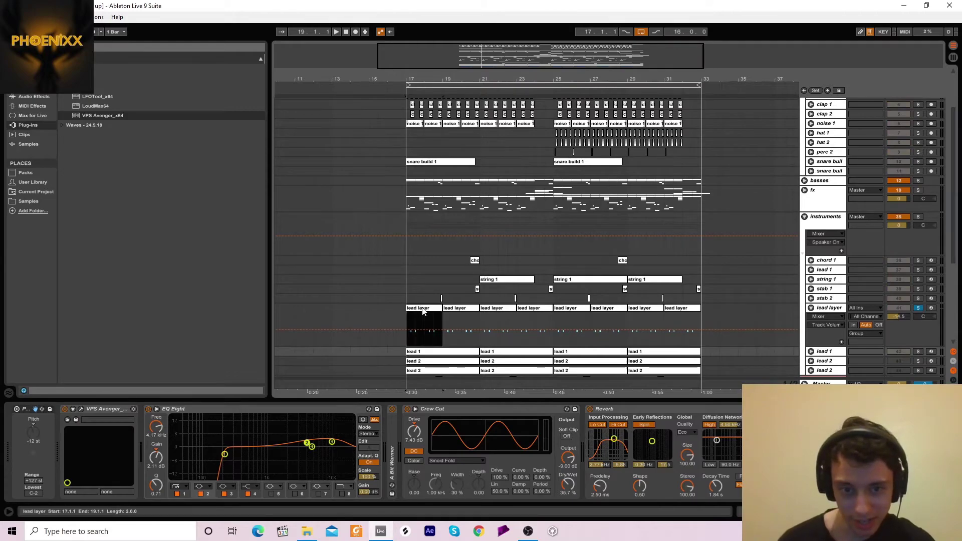
pyautogui.press('space')
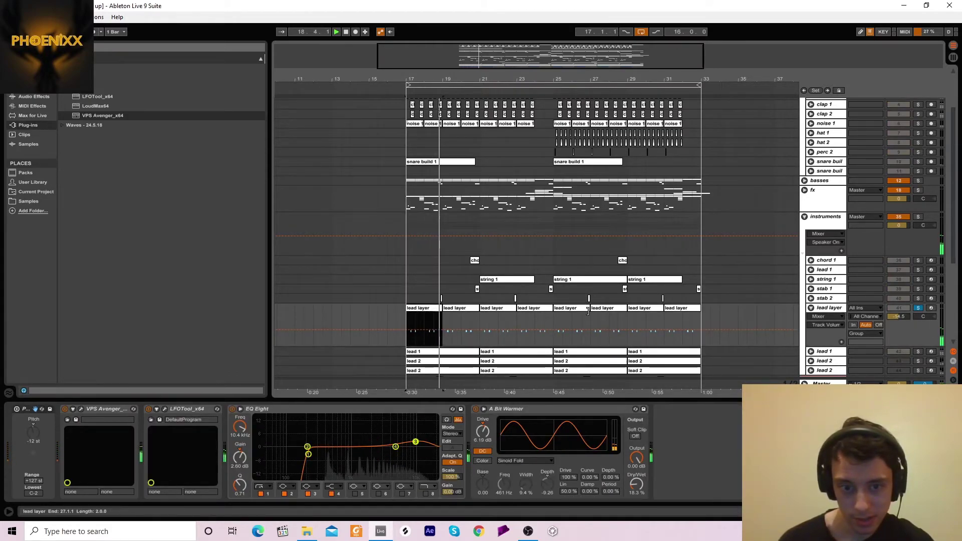
pyautogui.press('space')
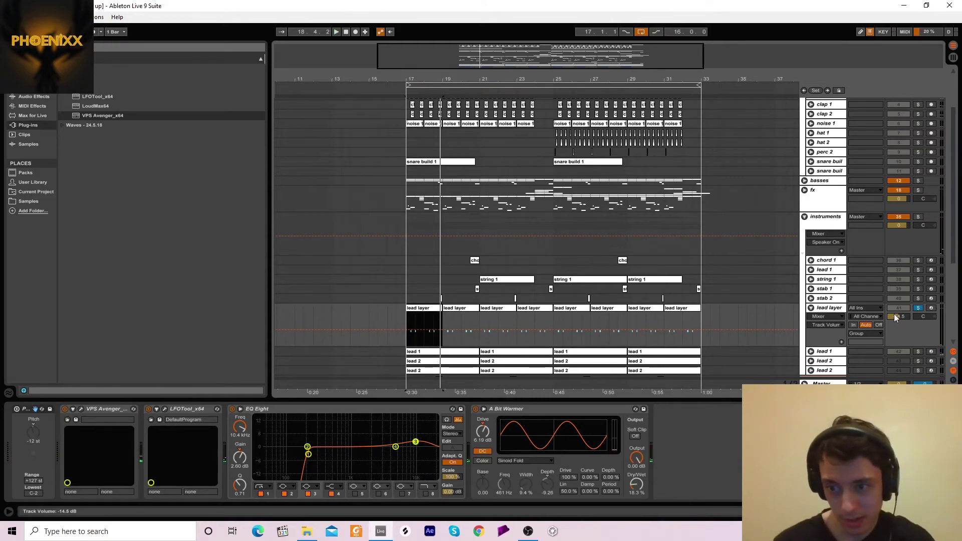
# Solo lead 1 together with lead layer, listen to both from bar 17, and clear the solos.
pyautogui.click(917, 354)
pyautogui.press('space')
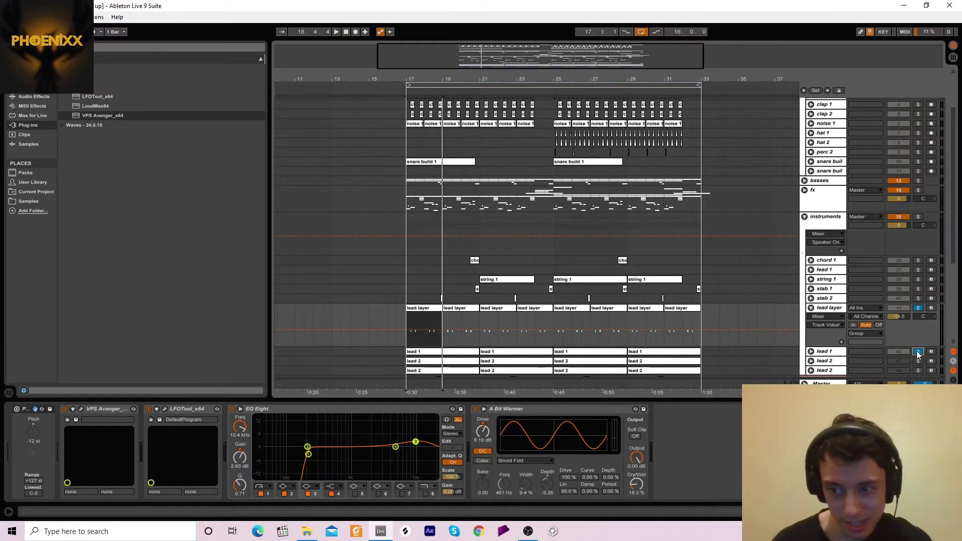
pyautogui.click(917, 354)
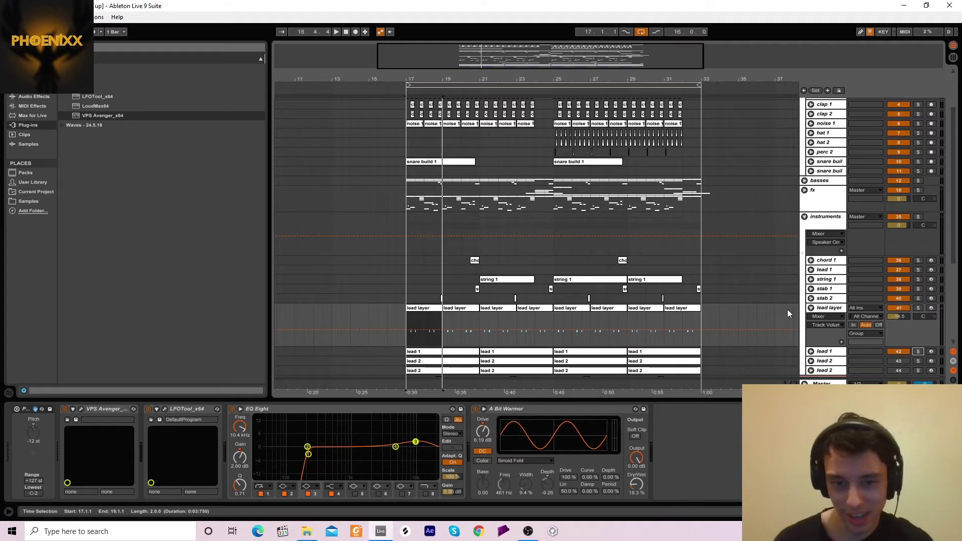
# Unfold stab 2, solo it, and listen to its first clip just before bar 19.
pyautogui.click(811, 298)
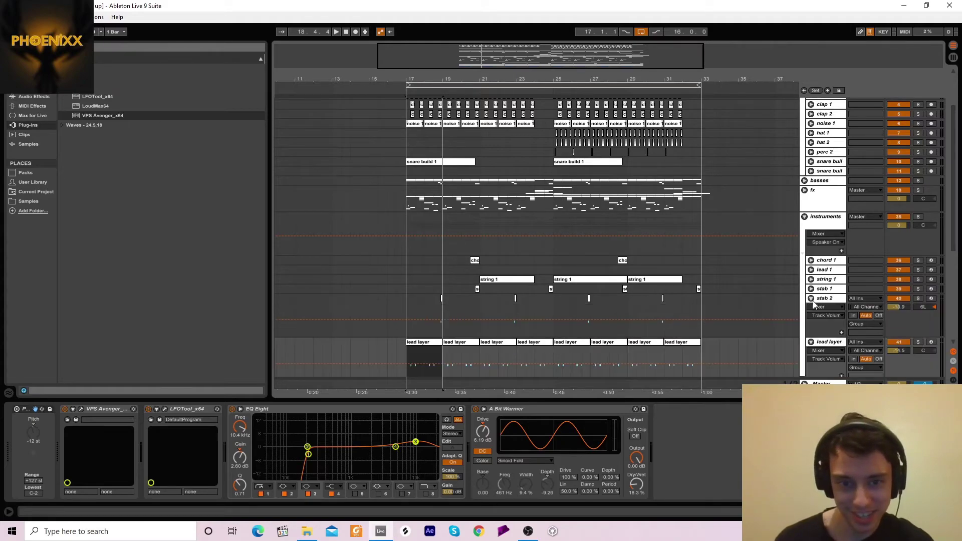
pyautogui.click(441, 300)
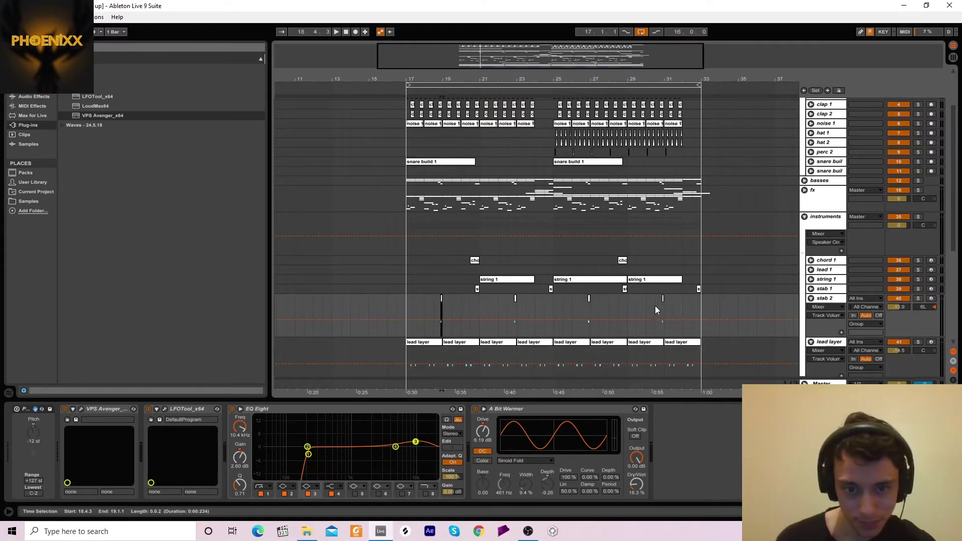
pyautogui.click(917, 298)
pyautogui.press('space')
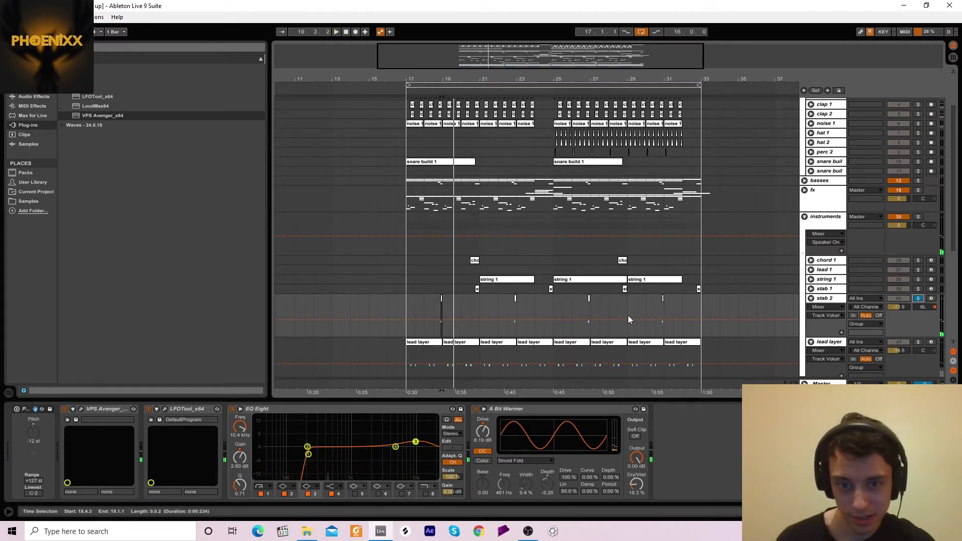
# Unfold stab 1, solo it, and listen to its first clip just before bar 21.
pyautogui.click(476, 288)
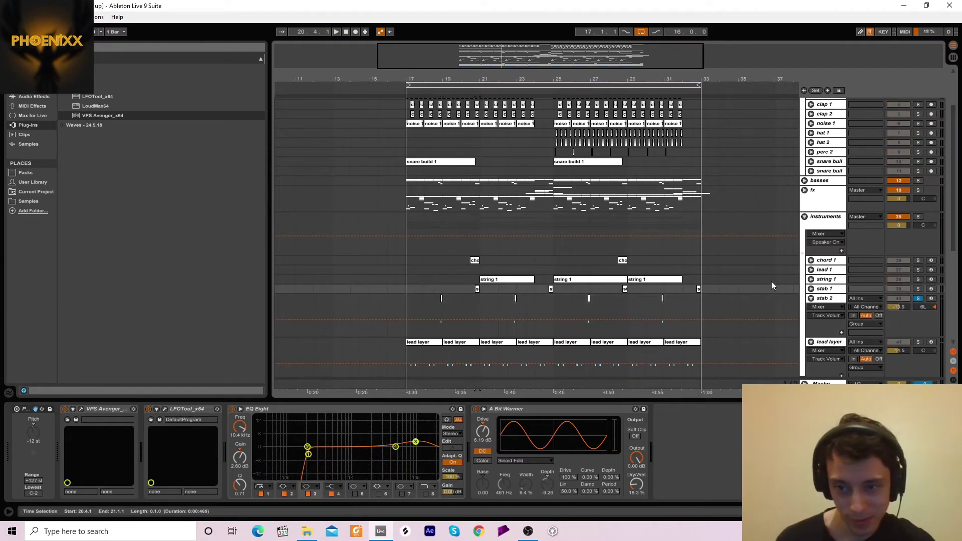
pyautogui.click(811, 289)
pyautogui.click(917, 288)
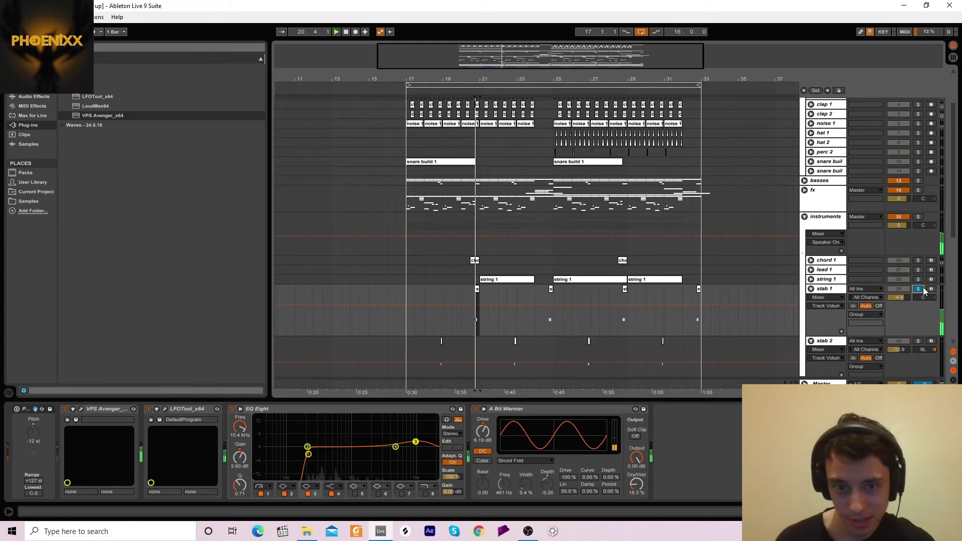
# Unfold chord 1, solo it, and listen to its first clip leading into bar 21.
pyautogui.click(811, 260)
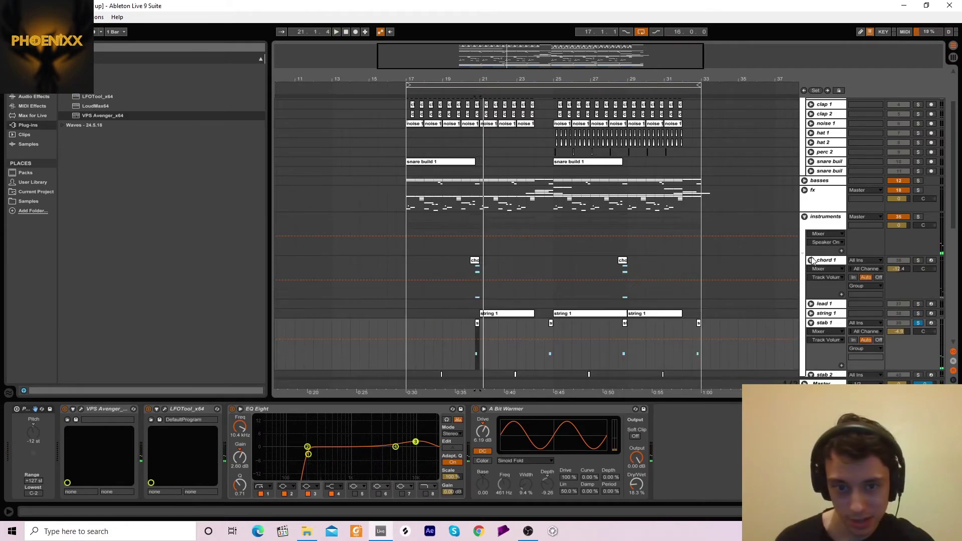
pyautogui.click(474, 261)
pyautogui.click(916, 259)
pyautogui.press('space')
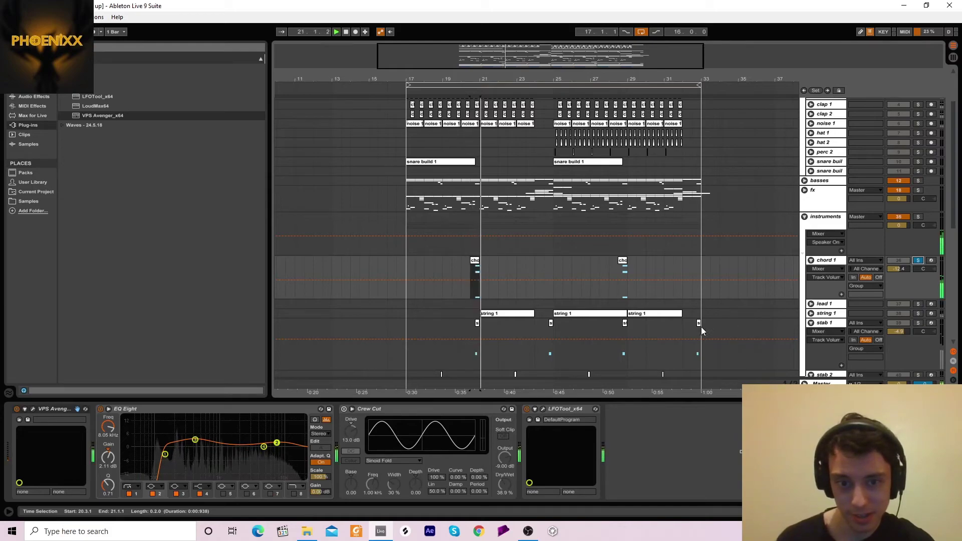
# Unfold string 1, solo it, and listen to its first clip from bar 21 with its notes shown.
pyautogui.click(525, 313)
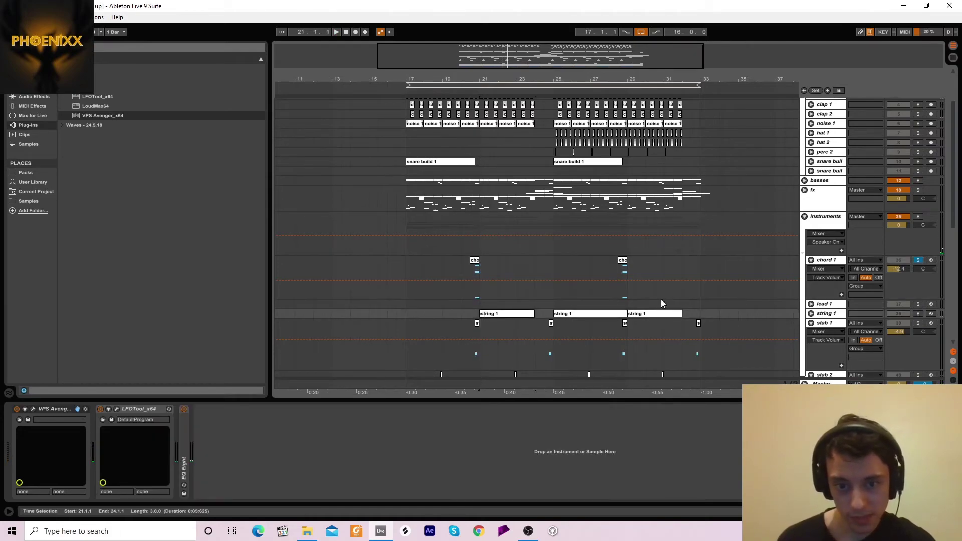
pyautogui.click(810, 313)
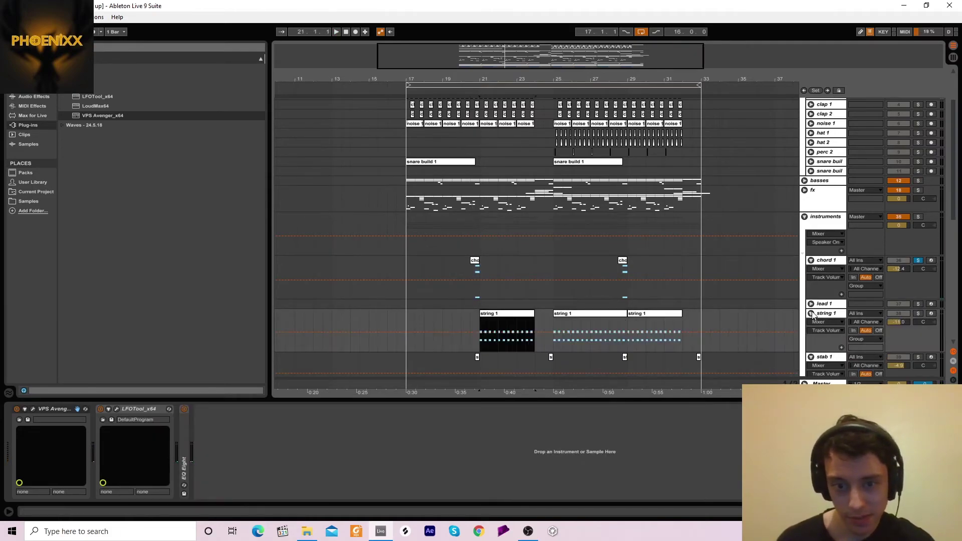
pyautogui.click(919, 313)
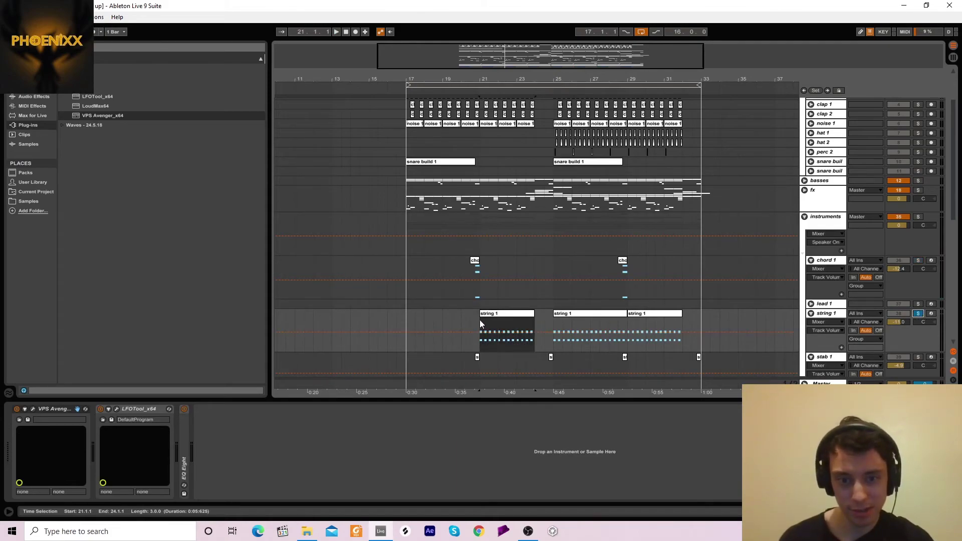
pyautogui.click(492, 316)
pyautogui.press('space')
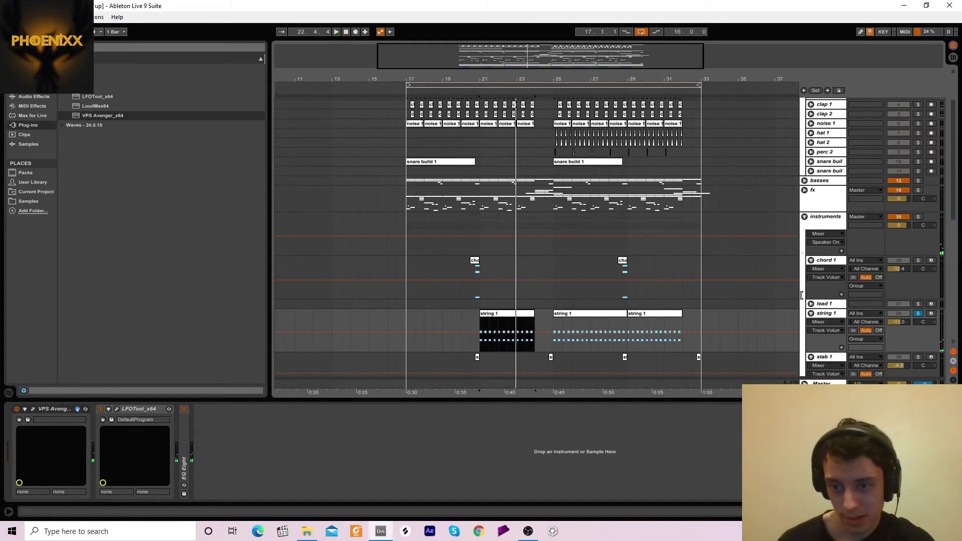
# Fold string 1, chord 1, stab 1, stab 2 and lead layer, and collapse the instruments group.
pyautogui.click(811, 314)
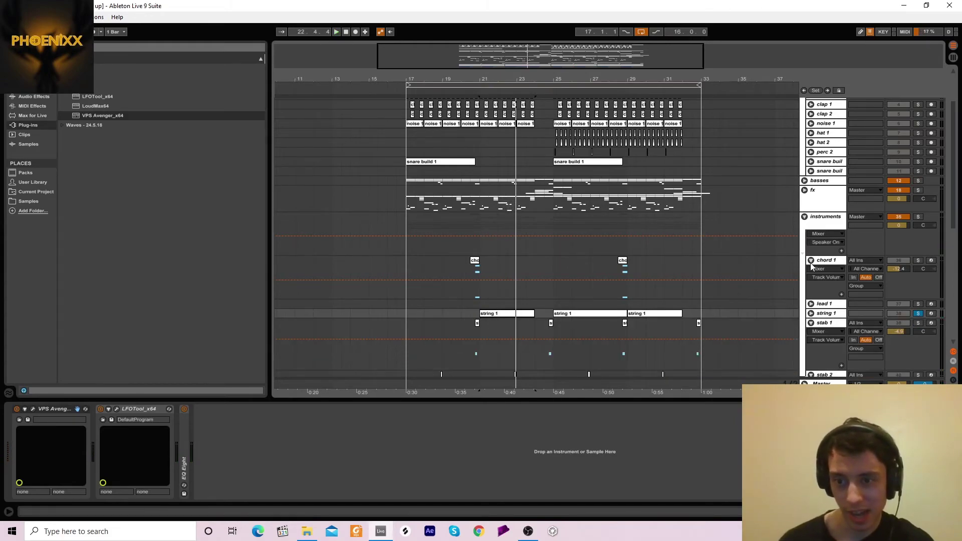
pyautogui.click(810, 260)
pyautogui.click(810, 289)
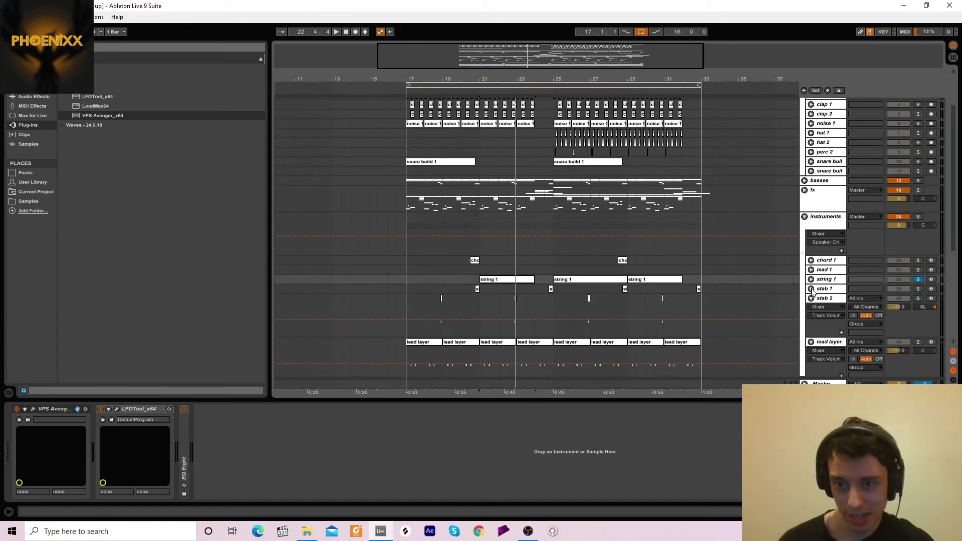
pyautogui.click(811, 299)
pyautogui.click(811, 308)
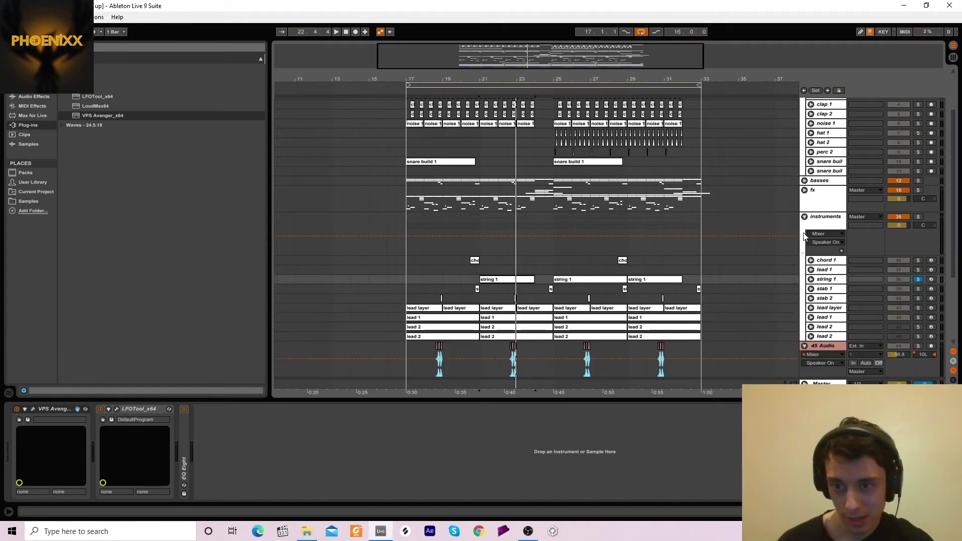
pyautogui.click(804, 217)
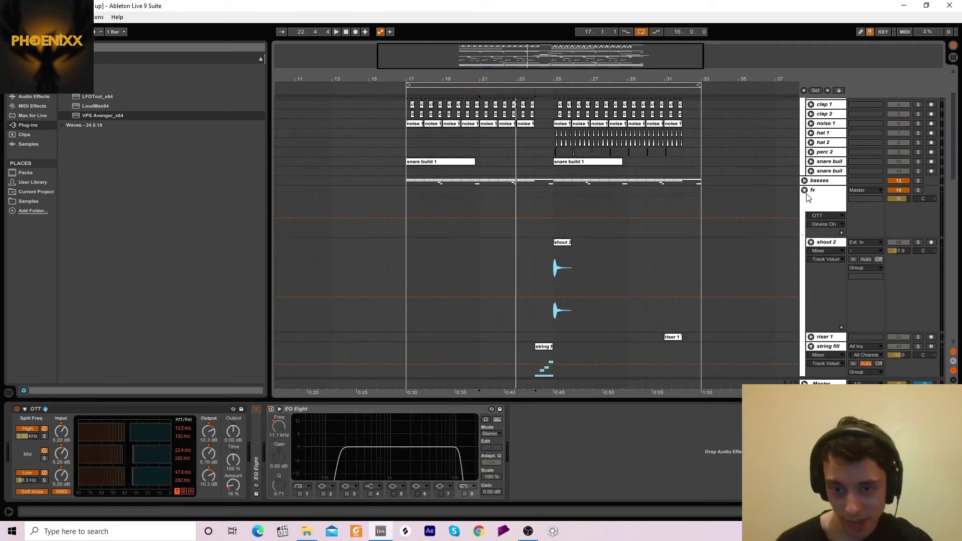
# Expand the fx group, unfold and solo riser 1, and listen to its clip from bar 31.
pyautogui.click(804, 190)
pyautogui.click(669, 338)
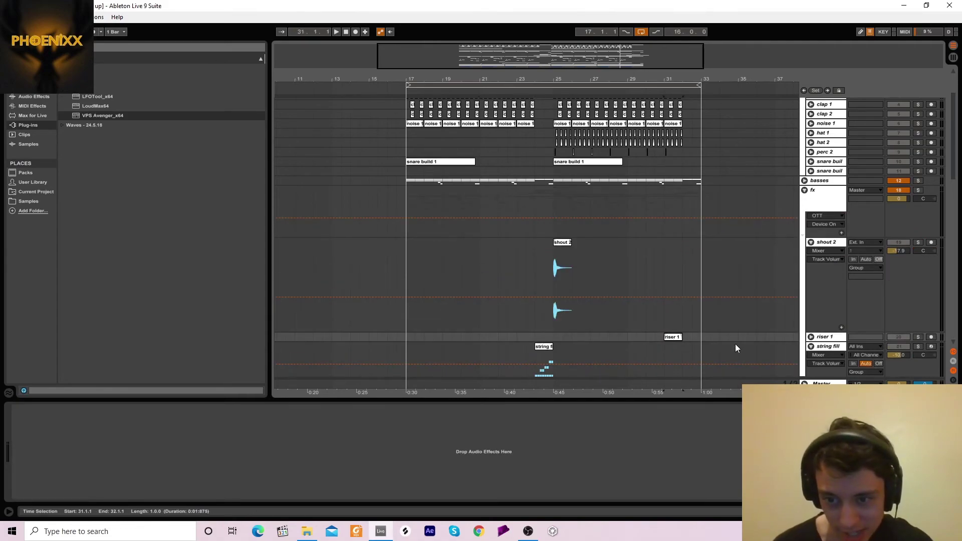
pyautogui.click(810, 337)
pyautogui.click(917, 337)
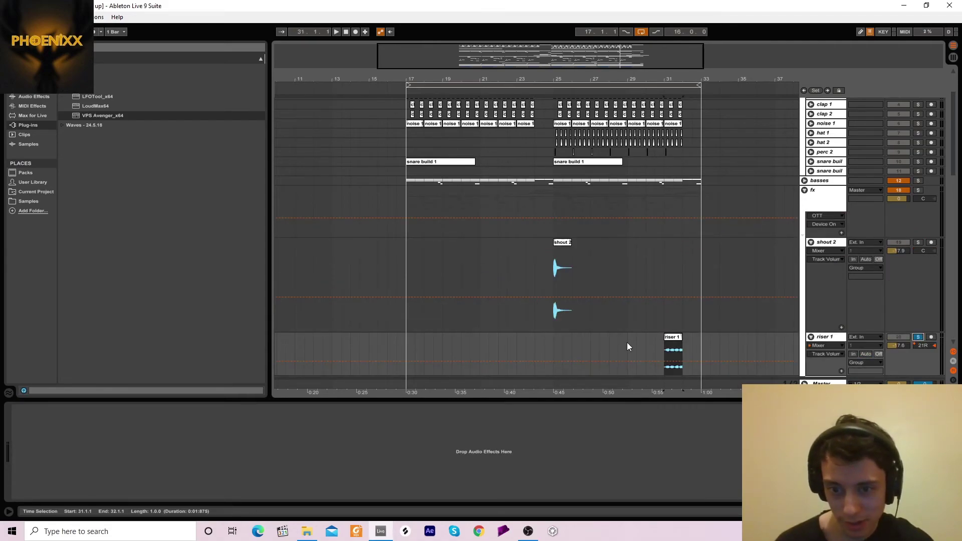
pyautogui.click(662, 341)
pyautogui.press('space')
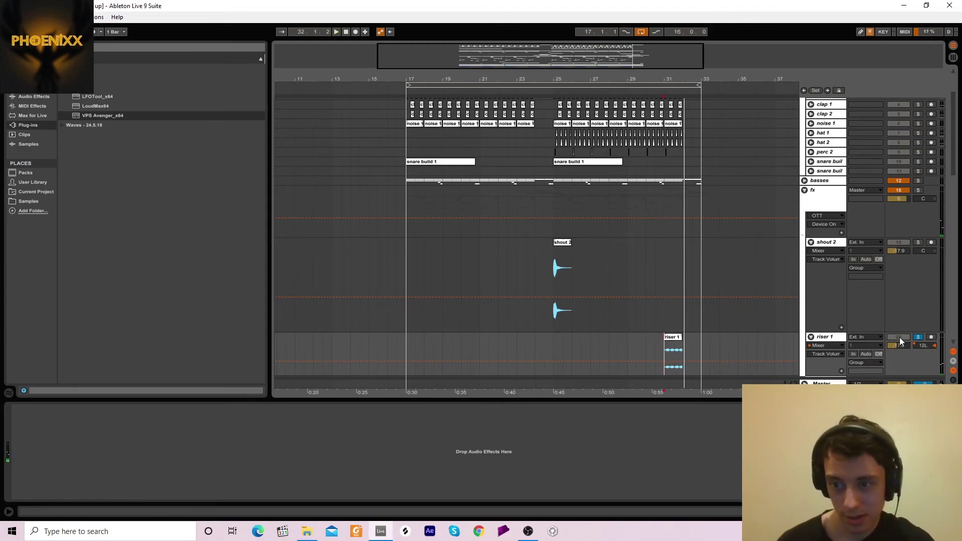
# Clear the solo on riser 1, fold the track, and collapse the fx group.
pyautogui.click(918, 337)
pyautogui.click(810, 336)
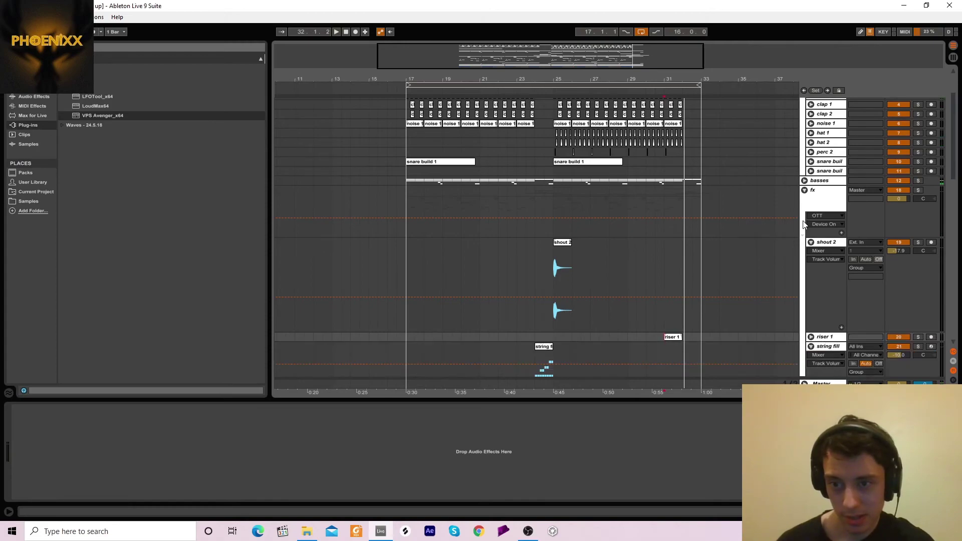
pyautogui.click(804, 190)
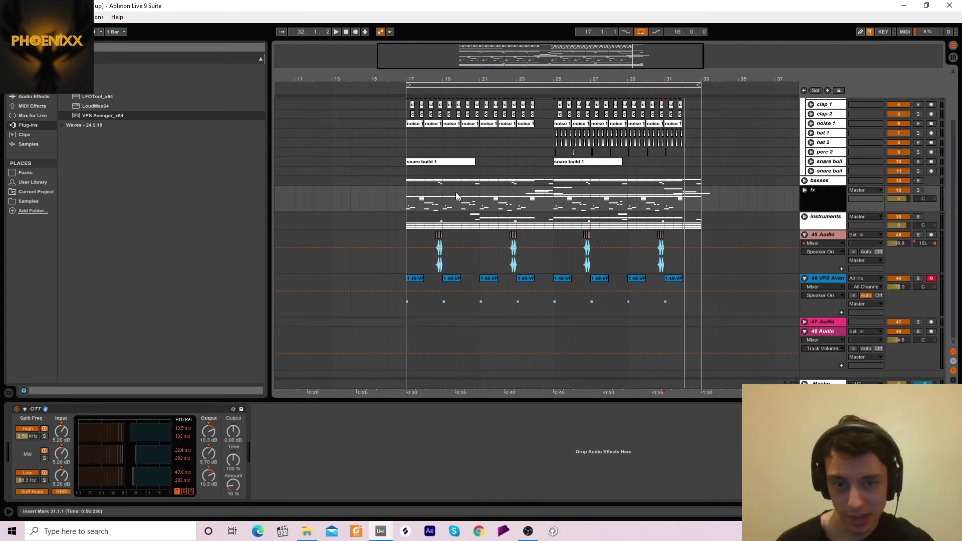
# Play the full drop with all layers from bar 17 and turn off the arrangement loop.
pyautogui.click(407, 222)
pyautogui.press('space')
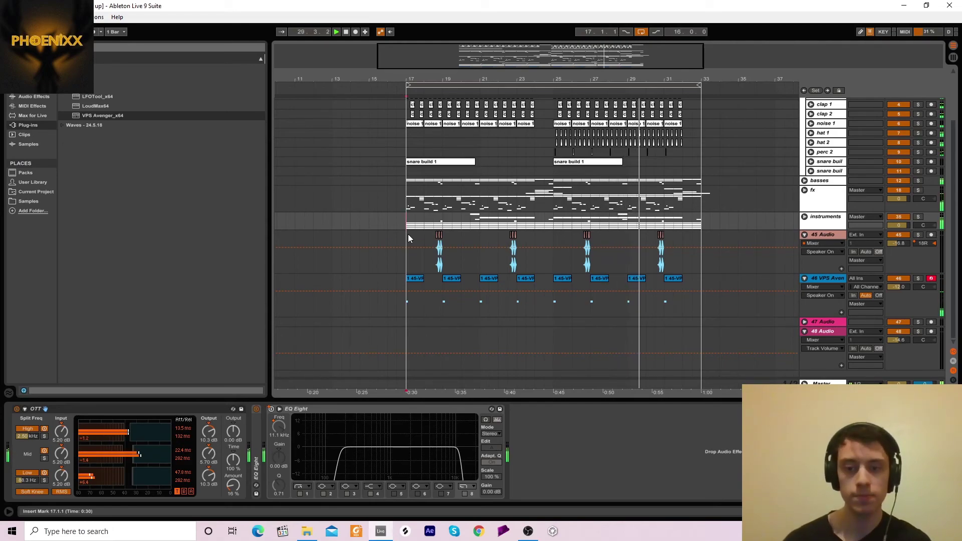
pyautogui.click(640, 32)
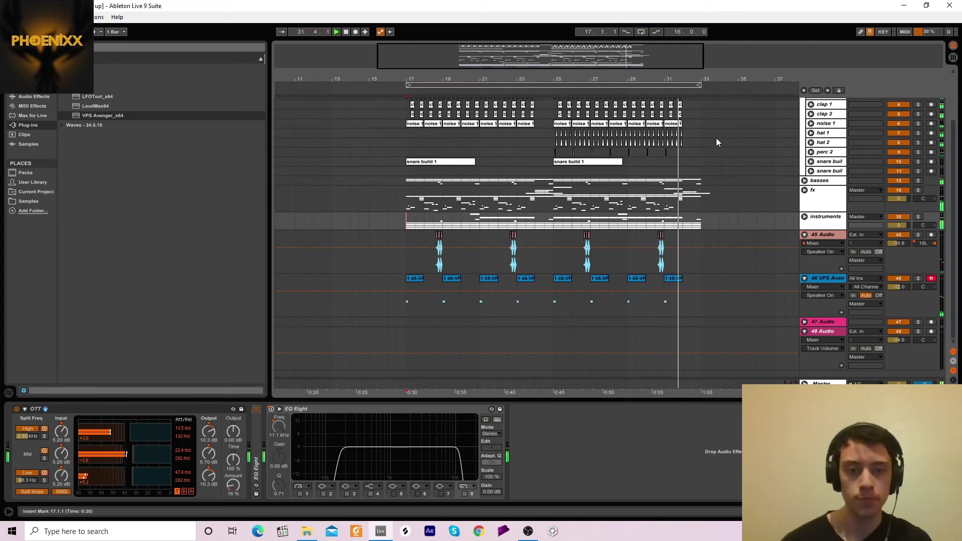